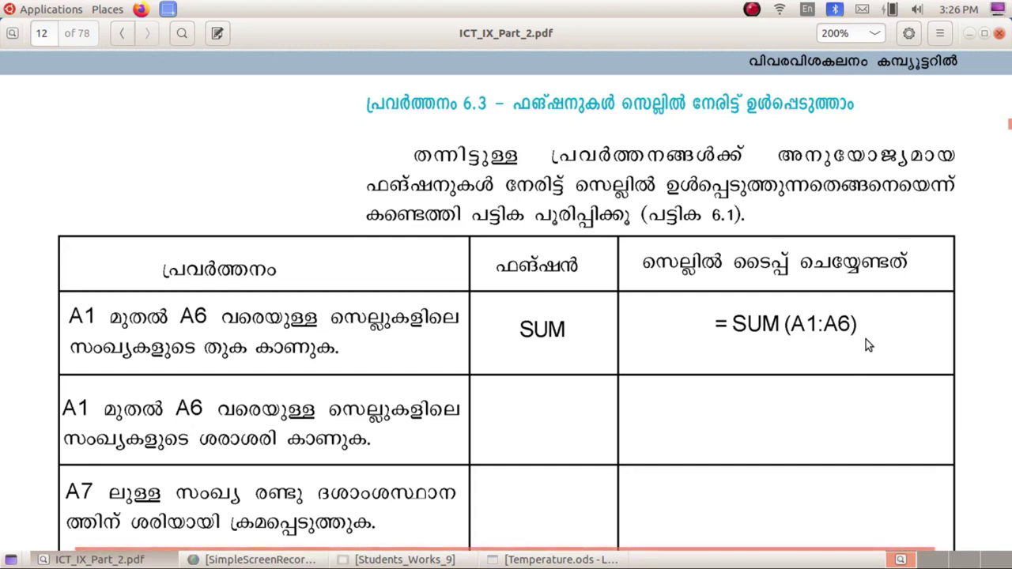
Step: Bring up Temperature.ods, highlight the maximum temperatures in C2:C7, and select C8
click(586, 560)
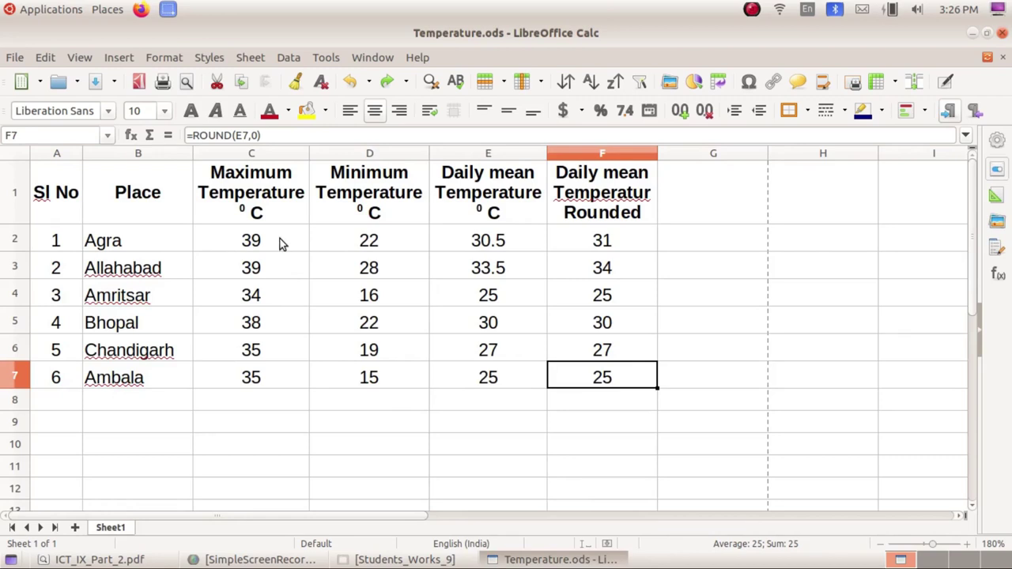
drag(280, 239, 274, 379)
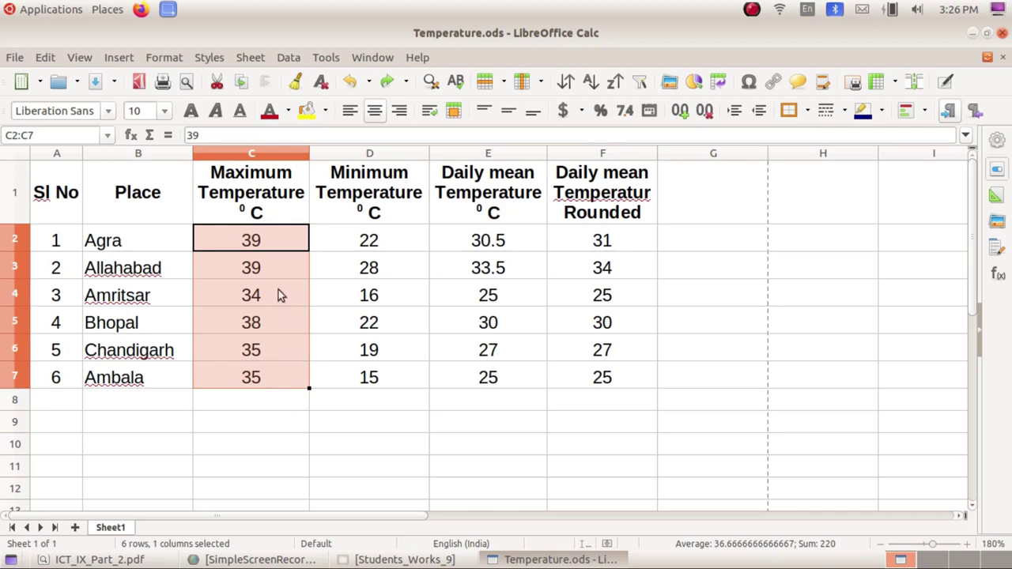
click(279, 403)
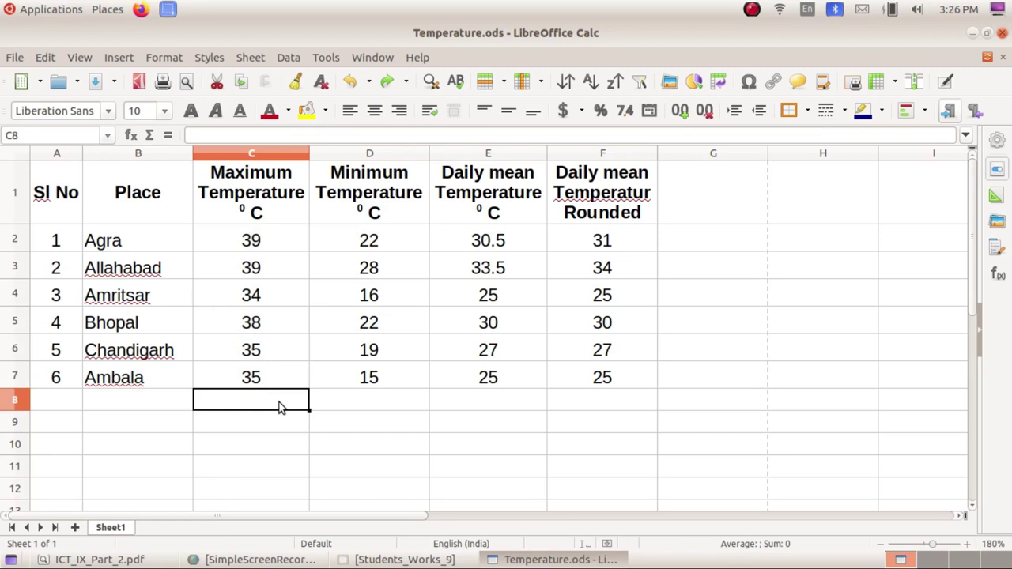
Step: Enter =SUM(C2:C7) in C8 to total the maximum temperatures as 220
text(=sum()
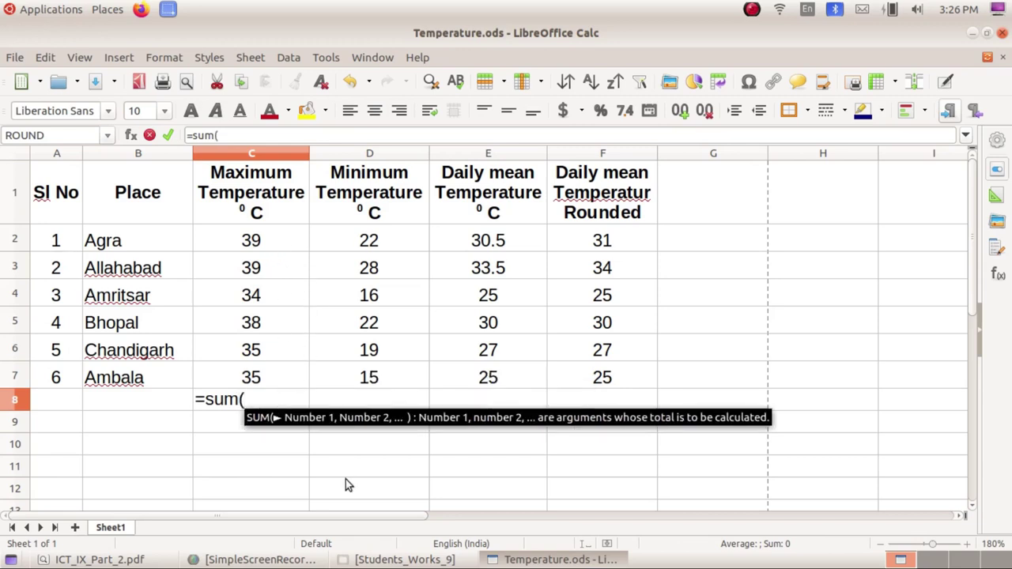
text(c2)
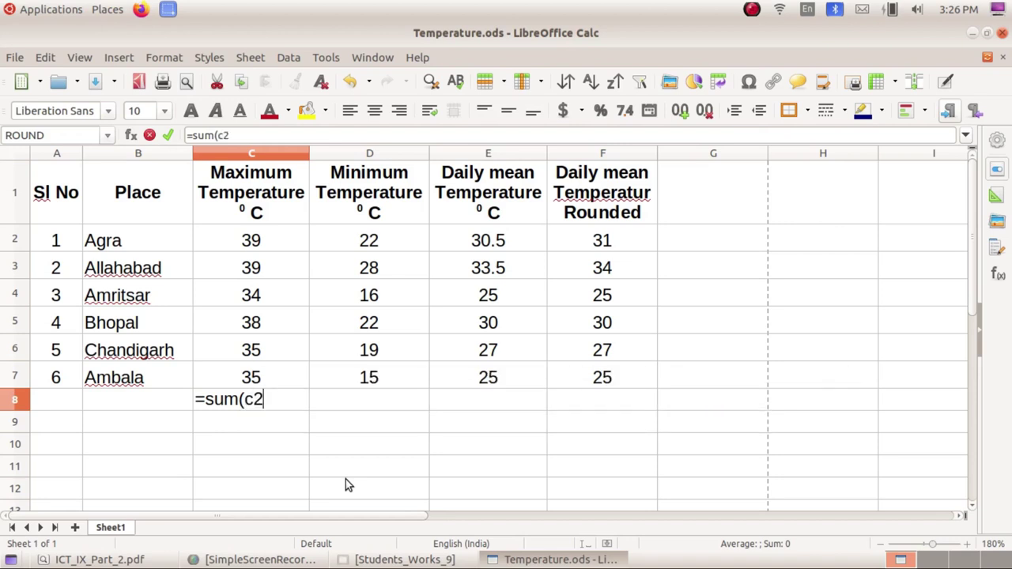
text(:)
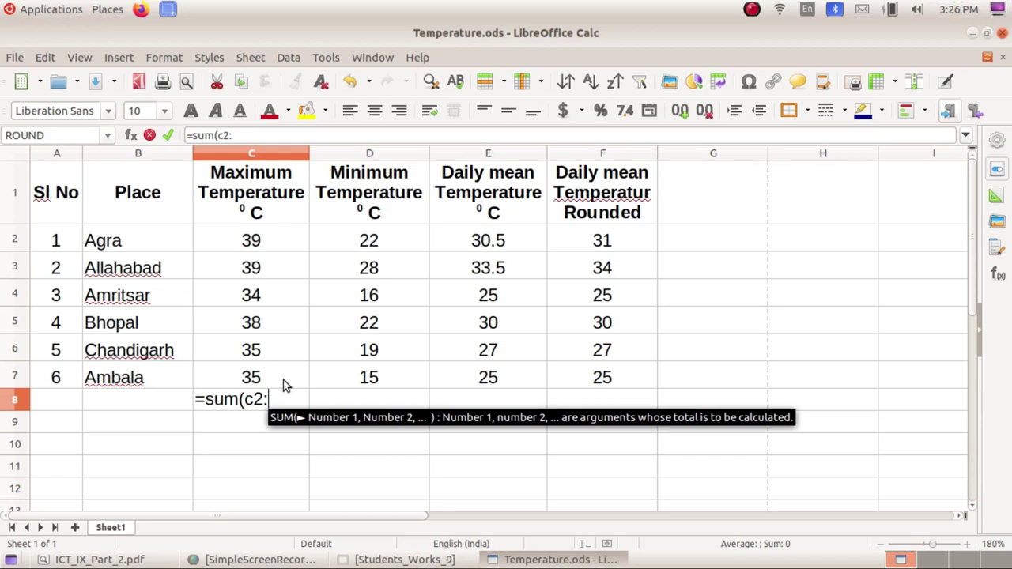
text(c)
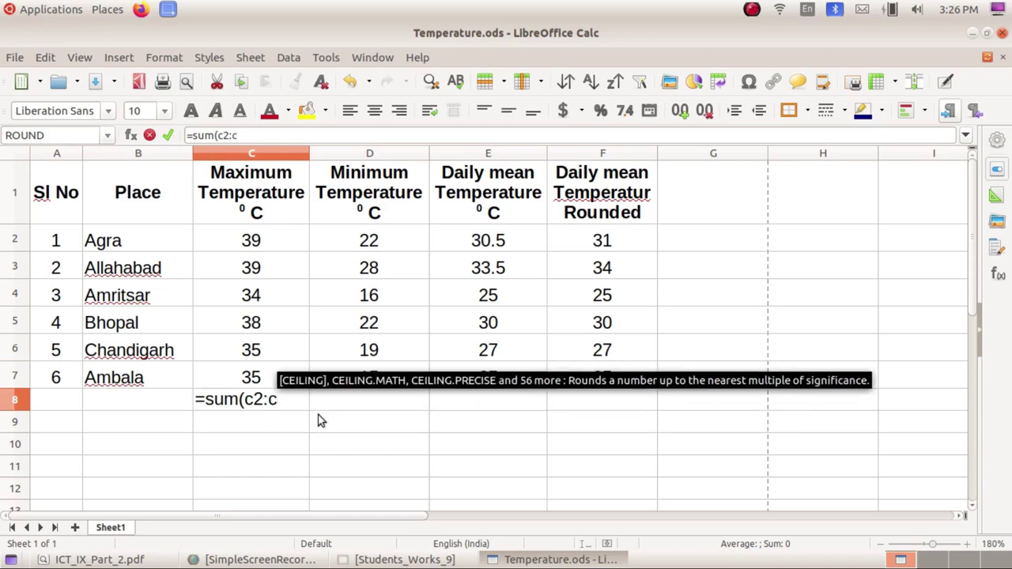
text(7)
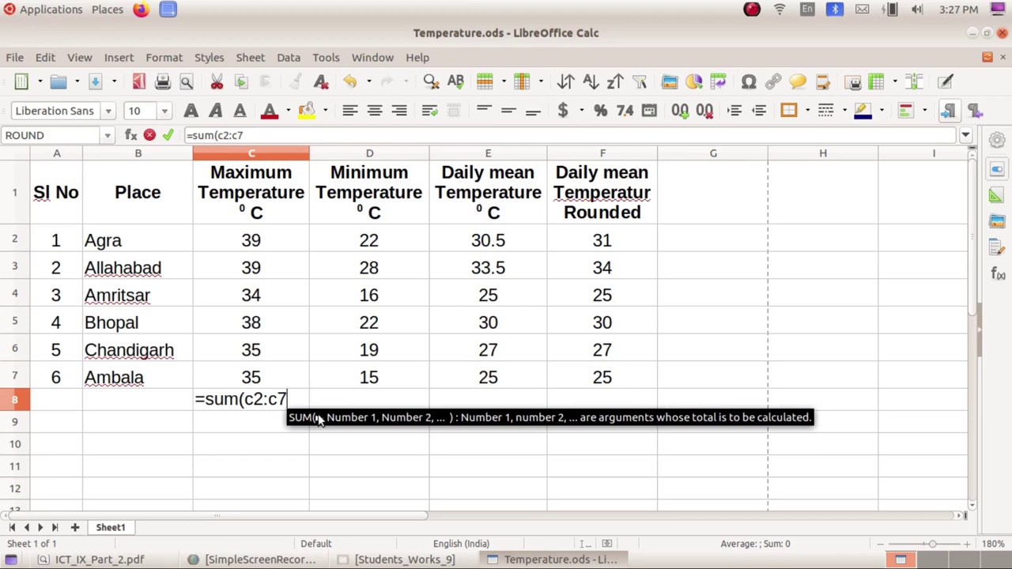
text())
key(Return)
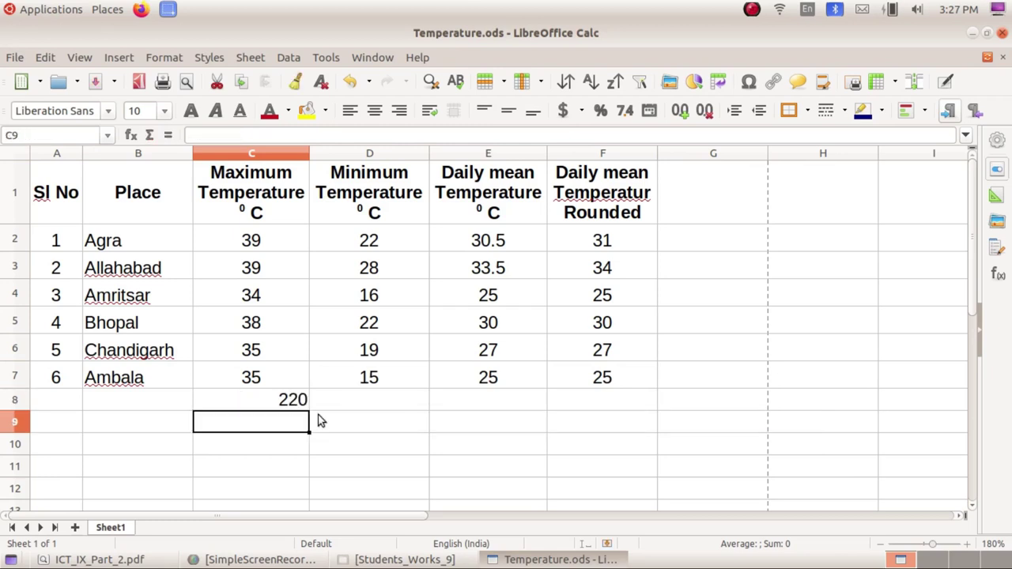
click(298, 402)
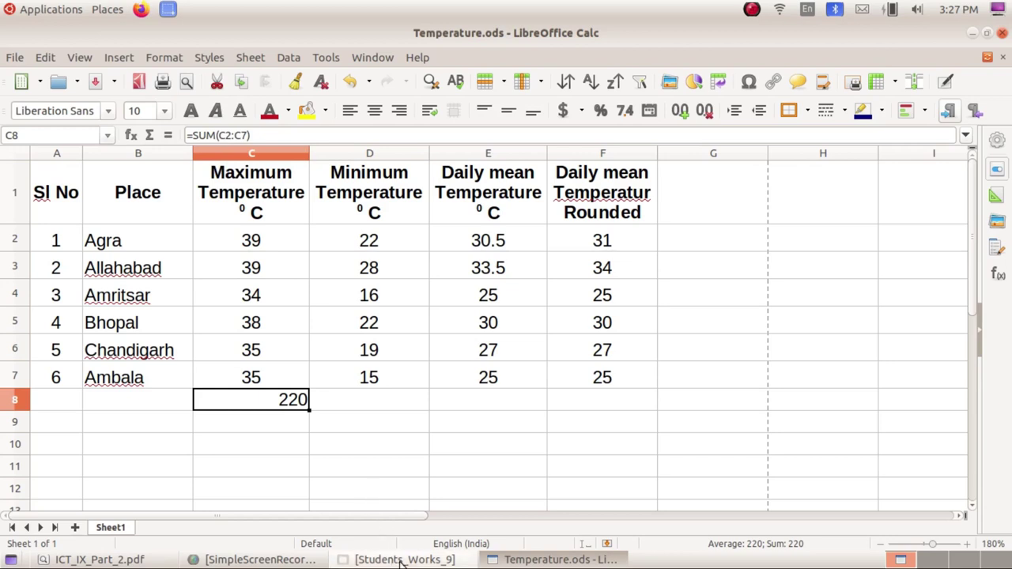
click(93, 559)
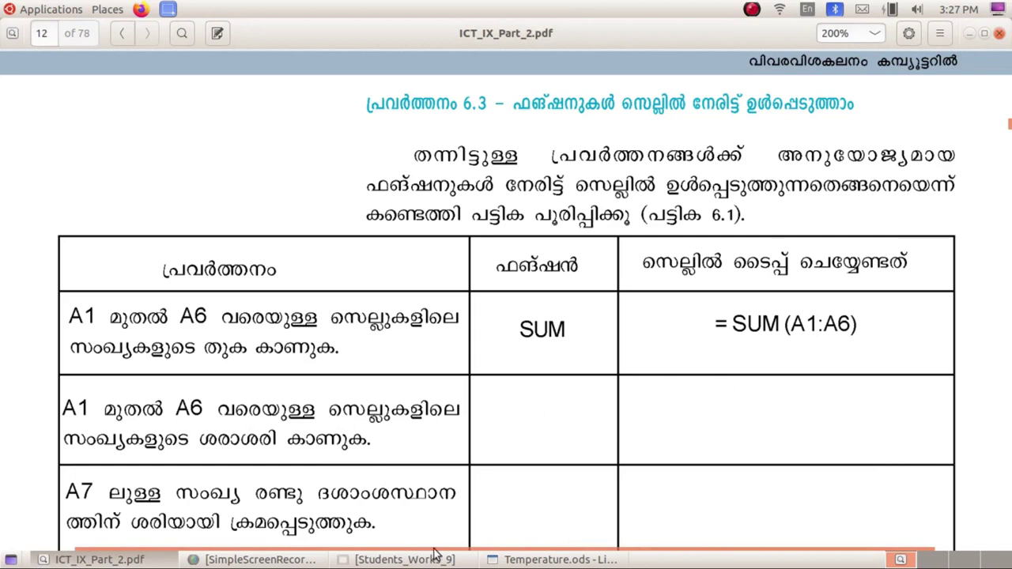
click(518, 560)
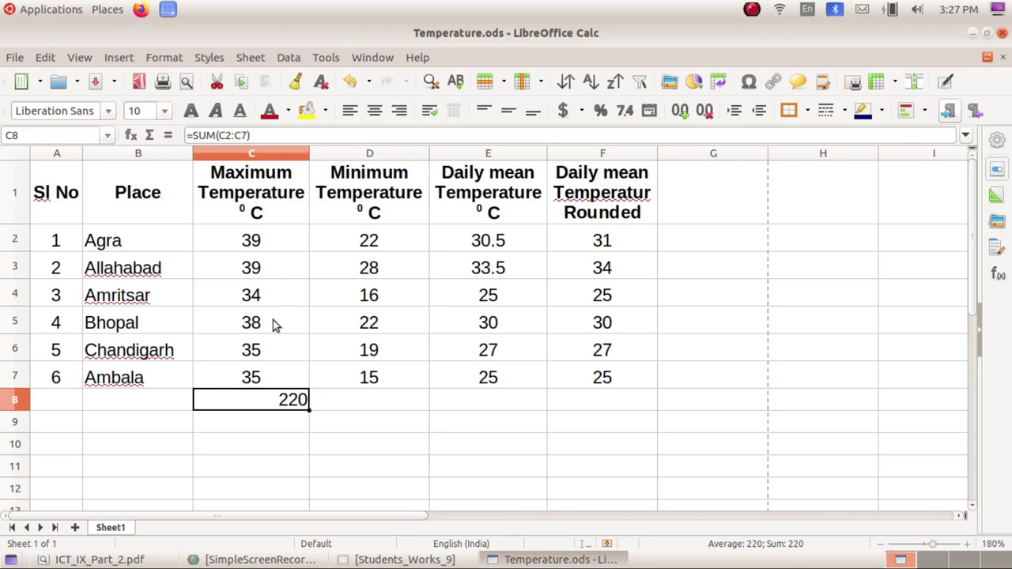
Step: Append /6 to C8's formula so it shows the average, 36.666666667
click(267, 136)
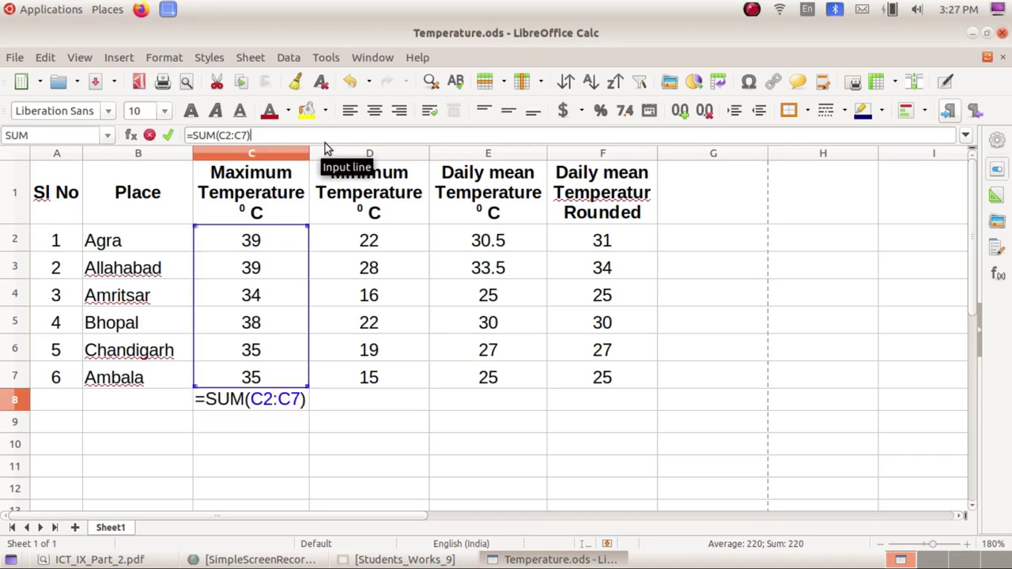
text(/6)
key(Return)
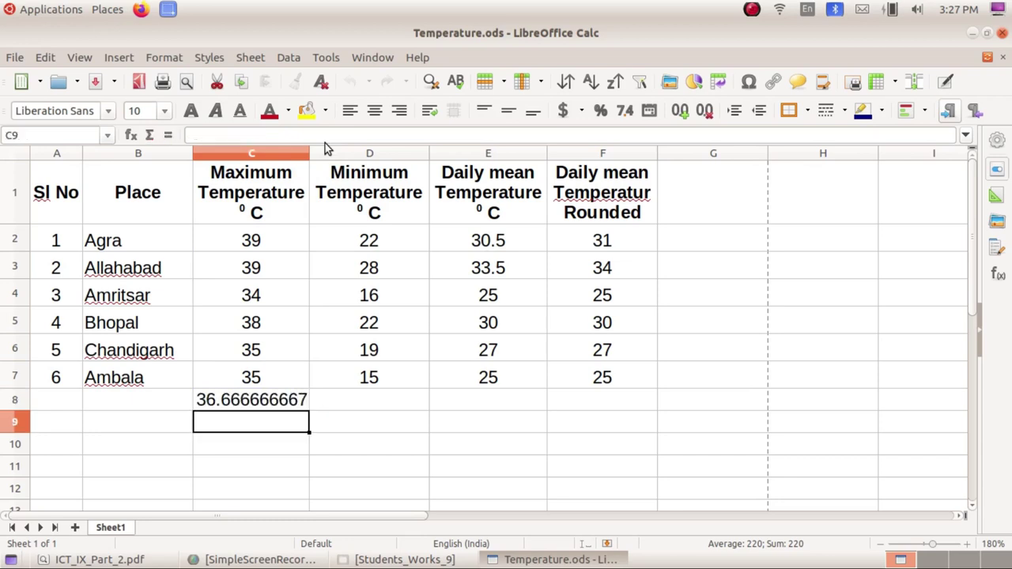
click(290, 406)
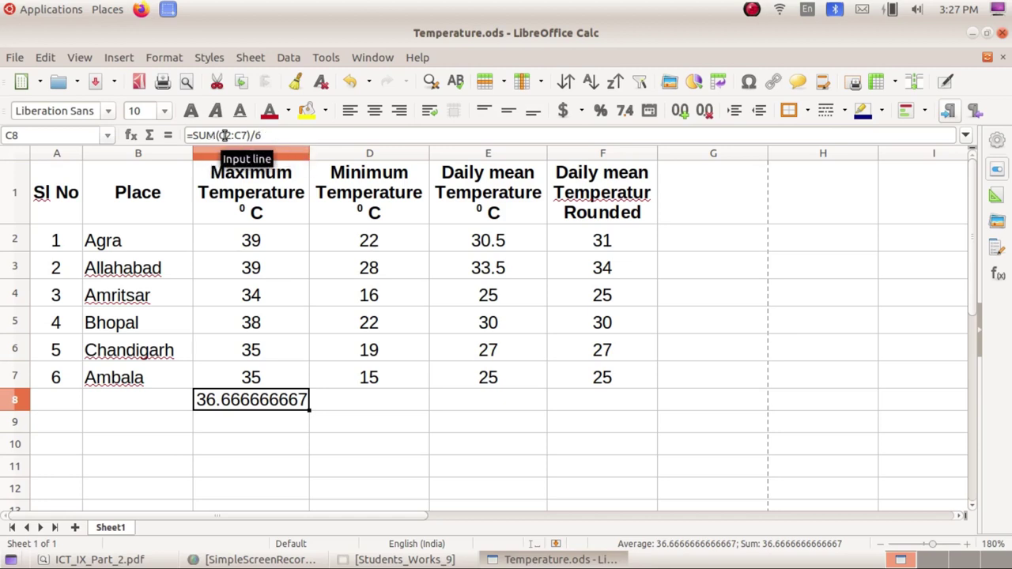
Step: Scroll the textbook PDF down to the ROUND(AVERAGE(A1:A6), 0) table row
click(526, 560)
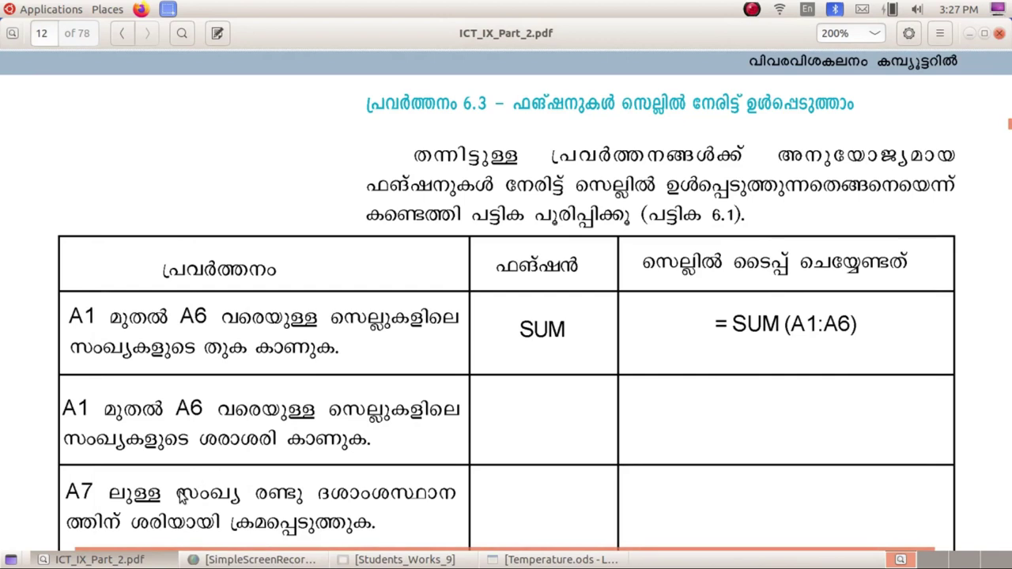
scroll(180, 495, down, 1)
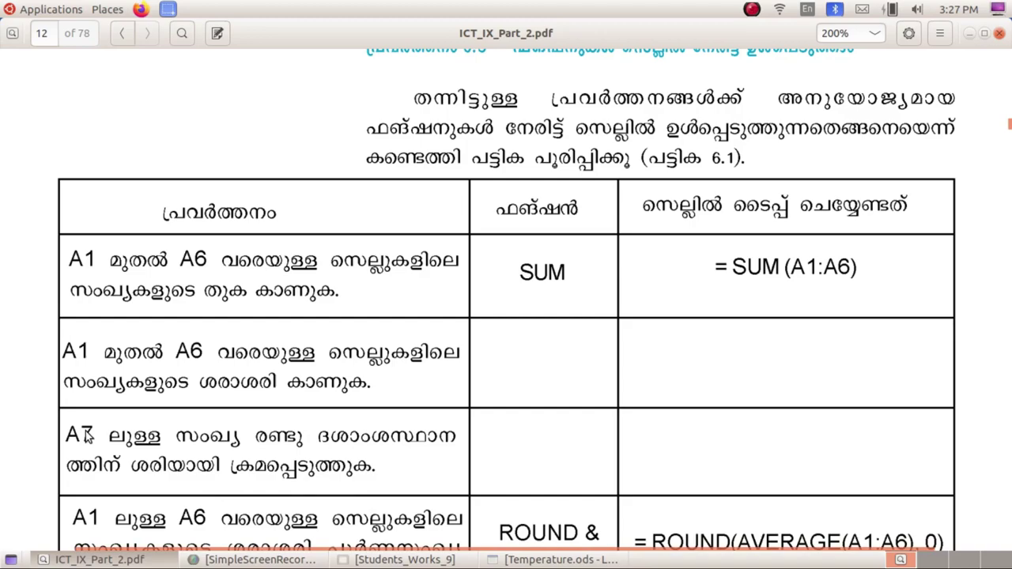
key(alt+Tab)
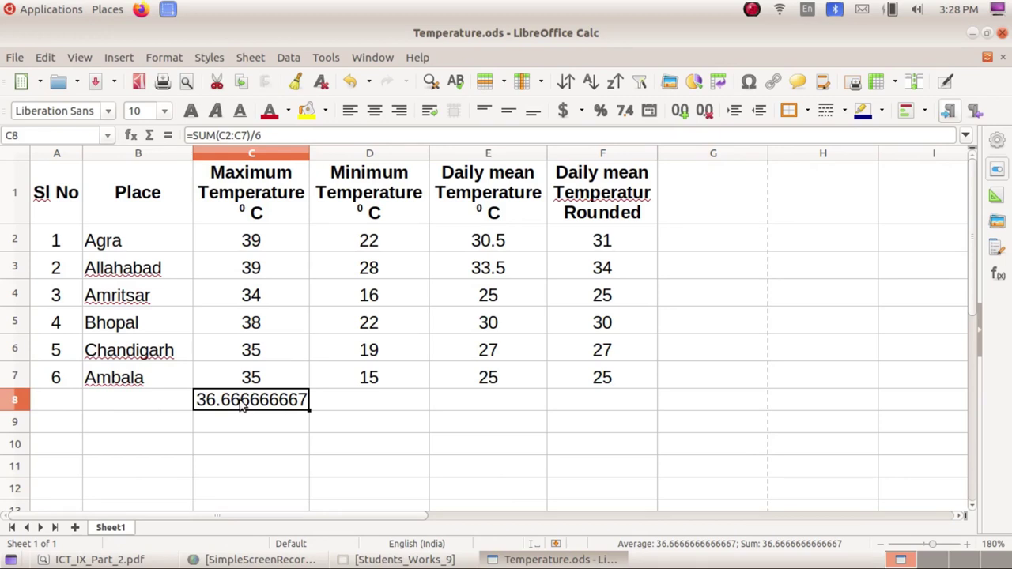
key(alt+Tab)
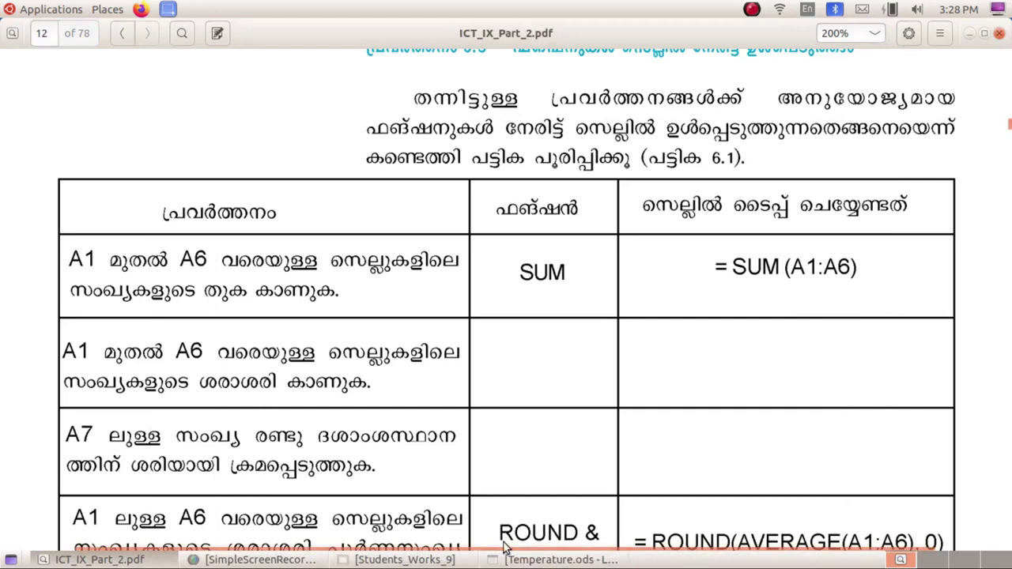
Step: Wrap C8's formula as =ROUND(SUM(C2:C7)/6,2) so it shows 36.67
click(540, 561)
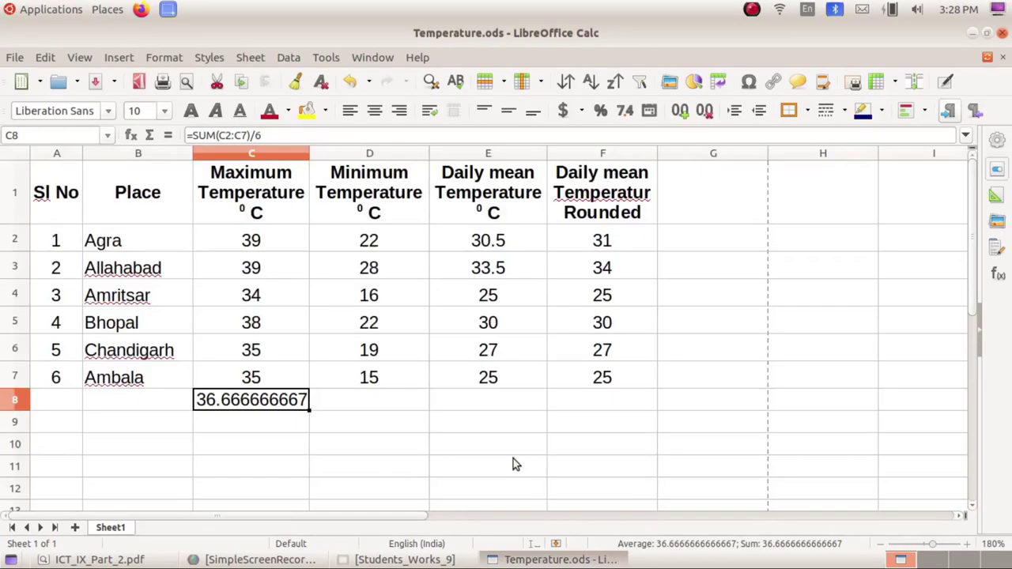
click(193, 136)
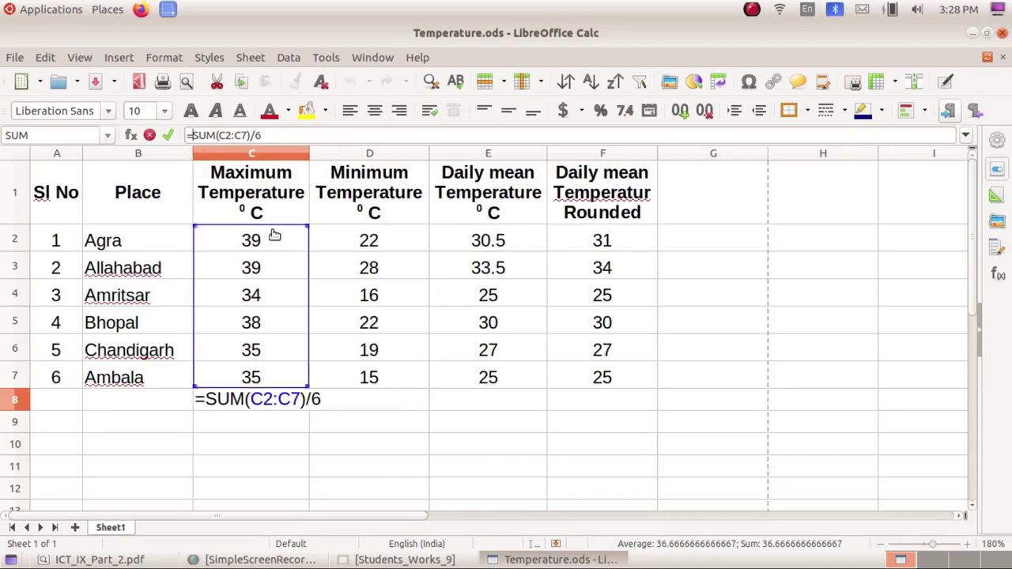
text(round()
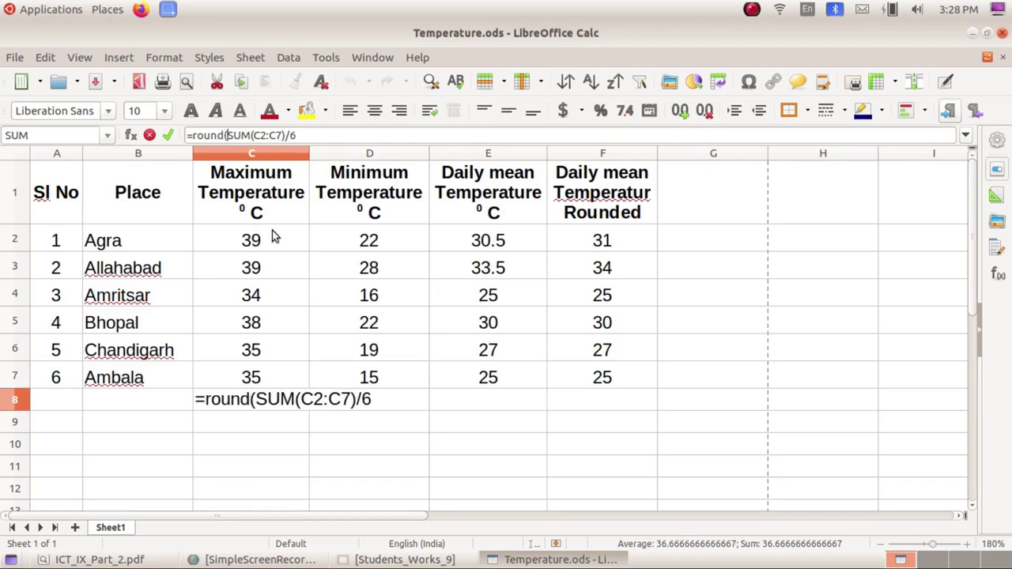
click(312, 135)
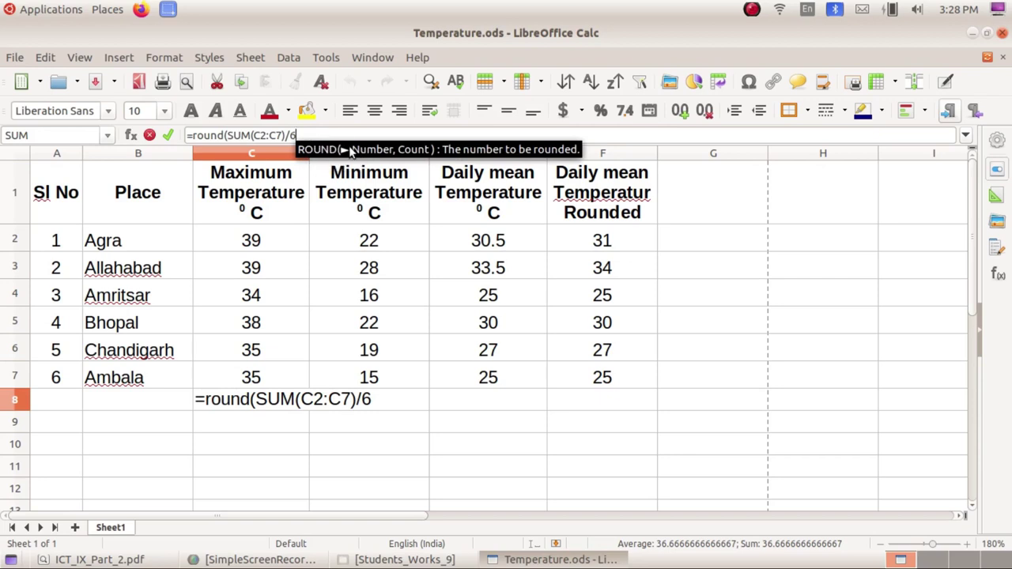
text(,2)
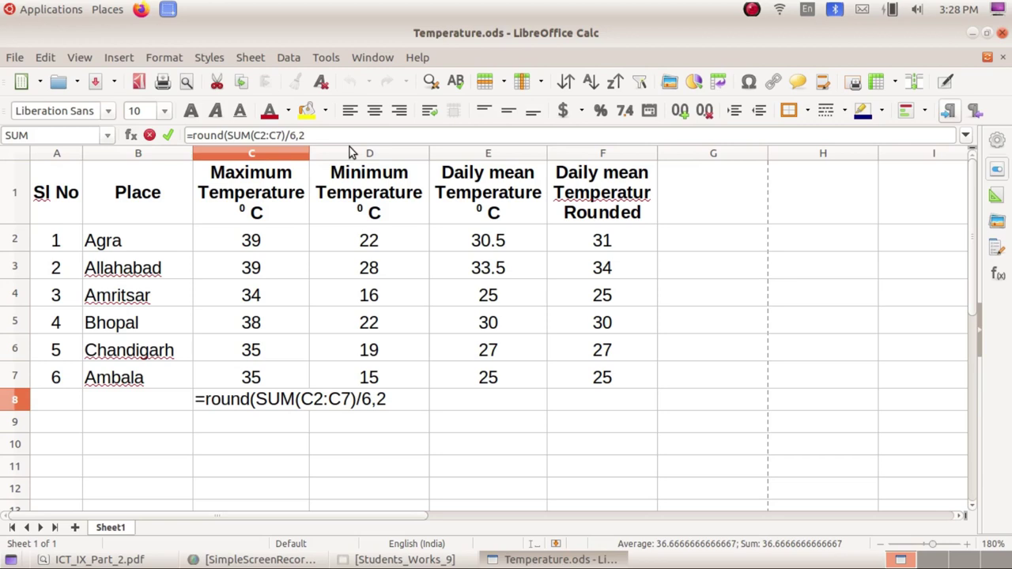
text())
click(324, 135)
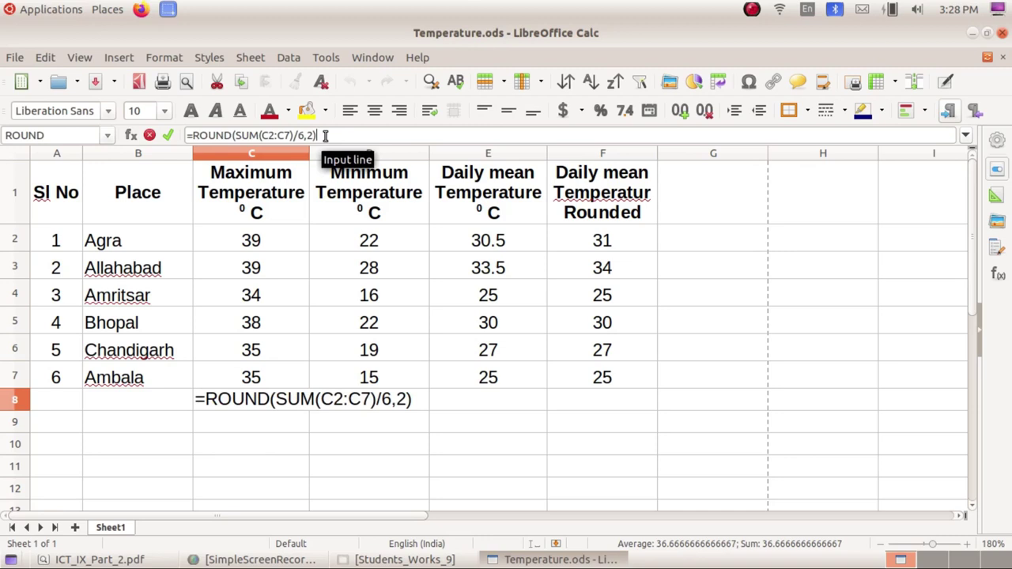
key(Return)
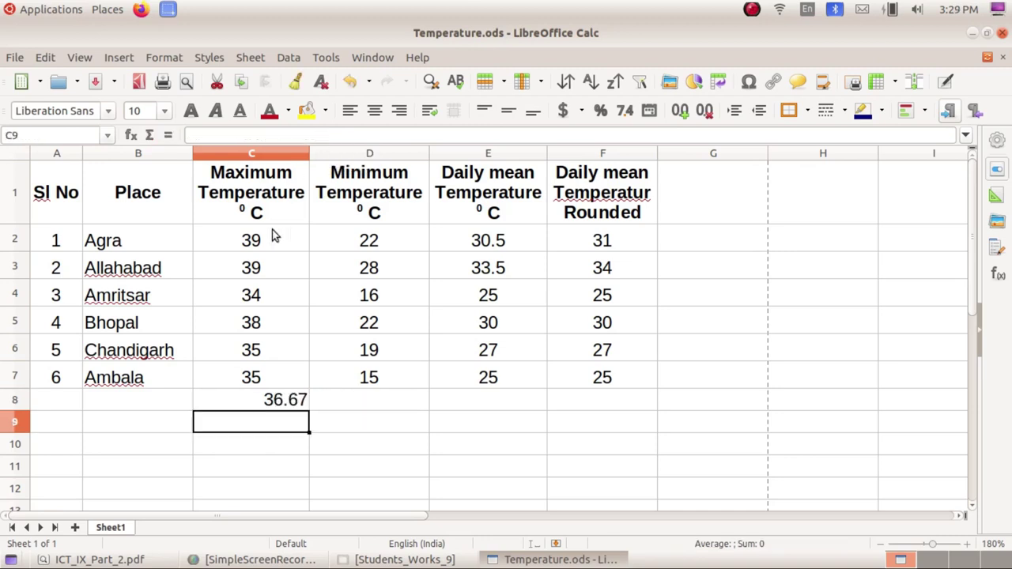
Step: Centre the 36.67 result in C8
click(294, 405)
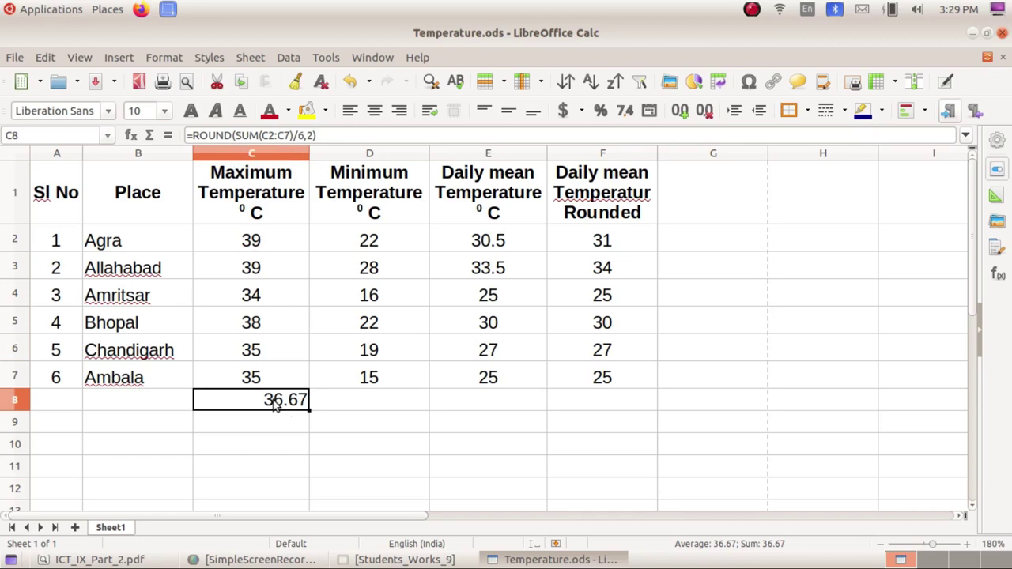
click(376, 117)
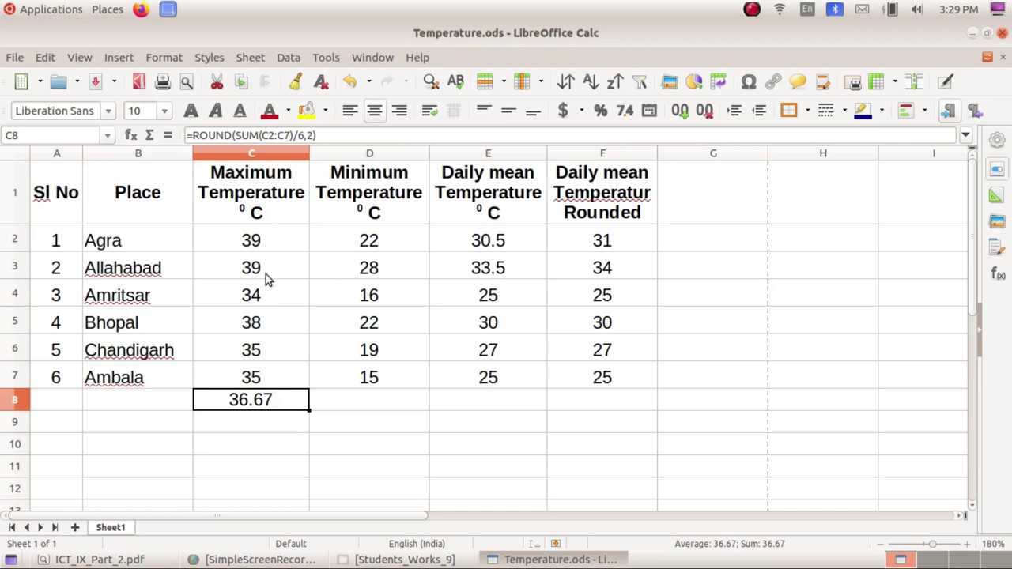
click(119, 562)
Step: Scroll the PDF to the =ROUND(AVERAGE(A1:A6), 0) example, then return to Temperature.ods
scroll(338, 362, down, 2)
scroll(338, 362, down, 1)
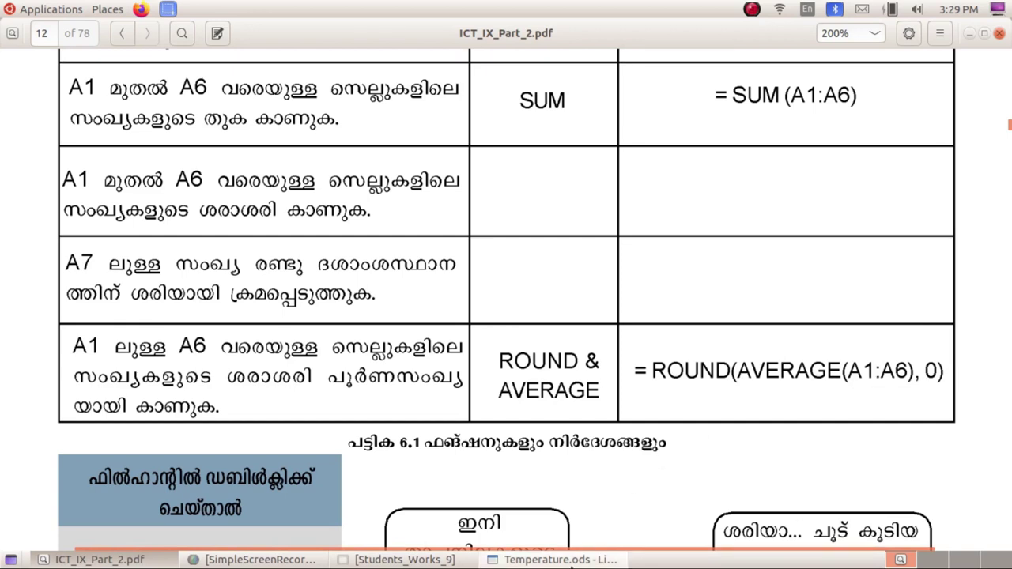
click(554, 559)
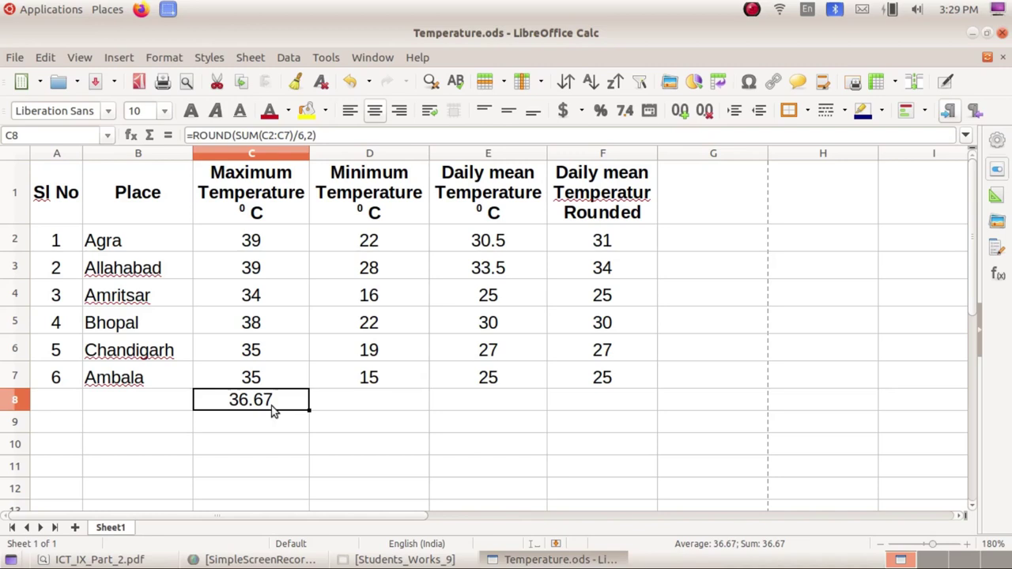
Step: Change C8 to =ROUND(SUM(C2:C7)/6,0) so it rounds to a whole number, 37
click(307, 136)
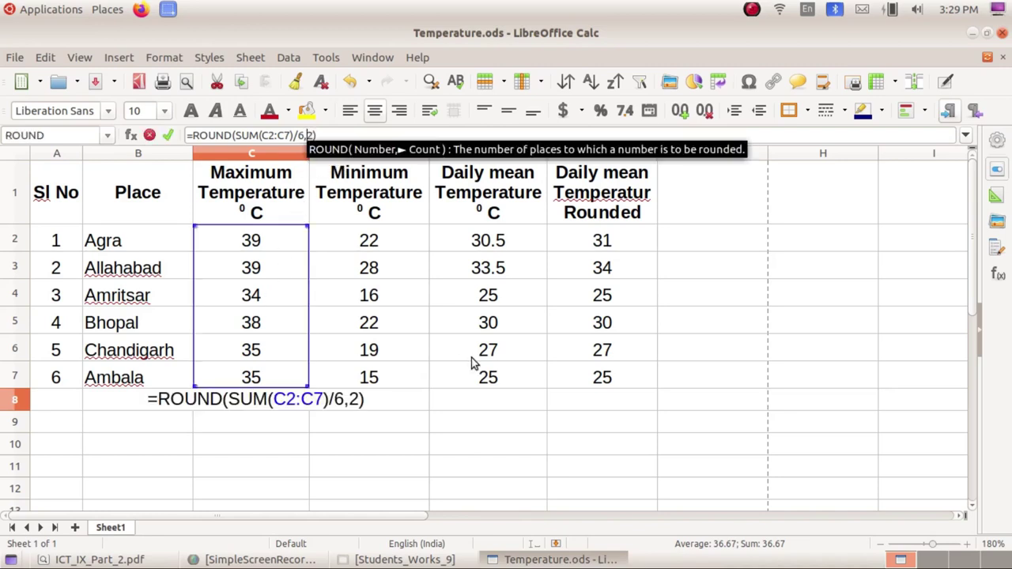
key(Right)
key(BackSpace)
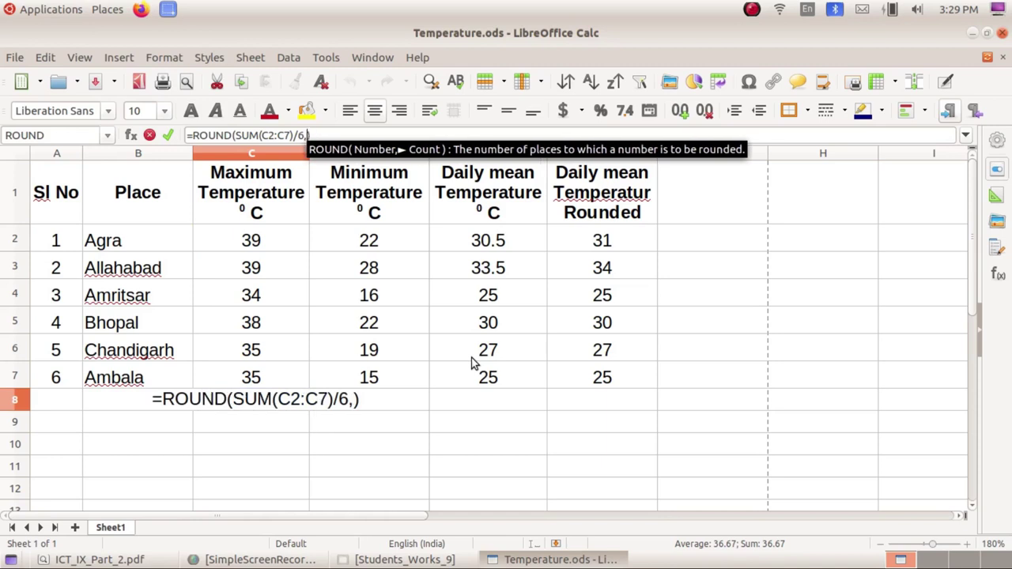
text(0)
key(Return)
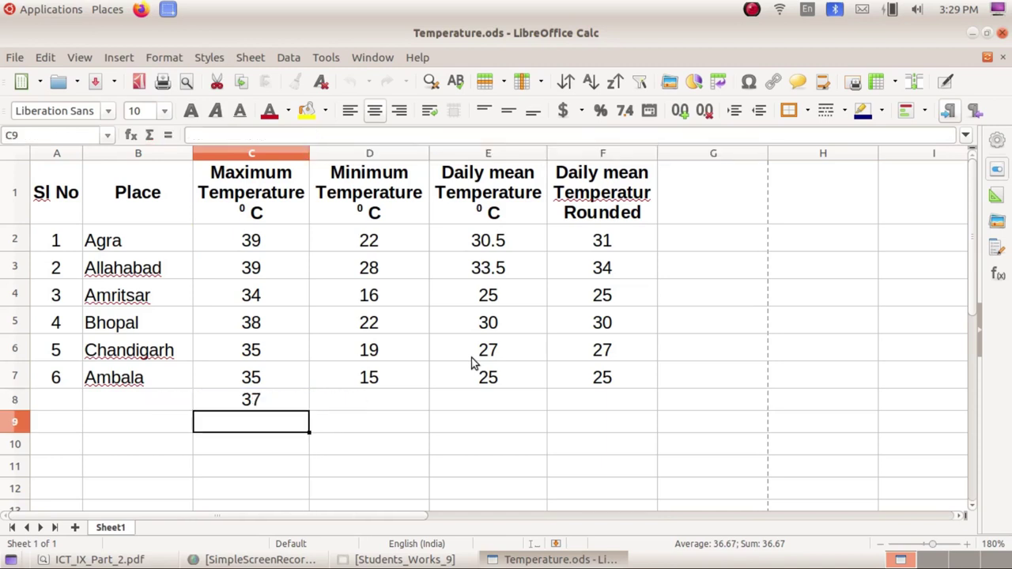
click(283, 401)
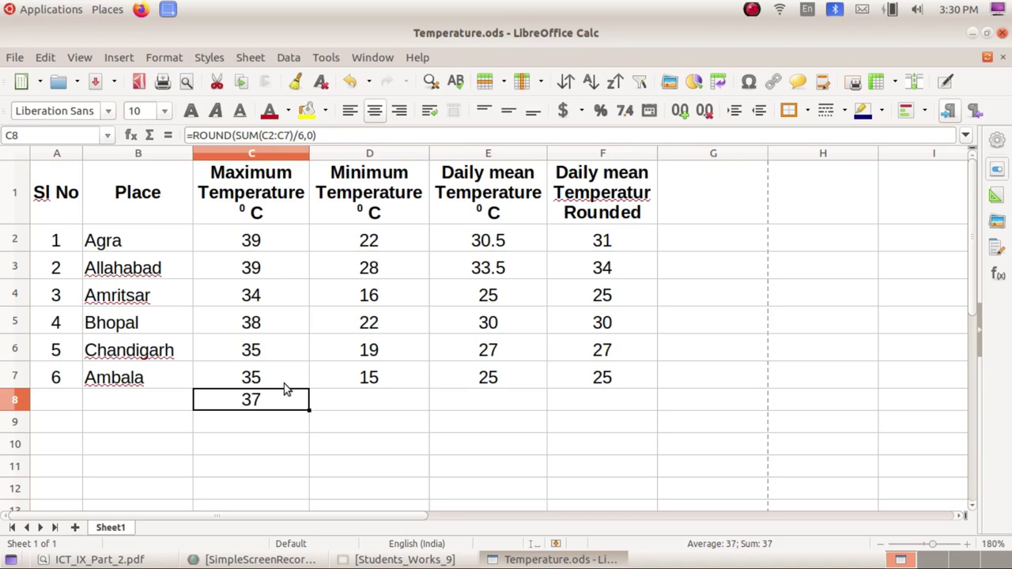
key(alt+Tab)
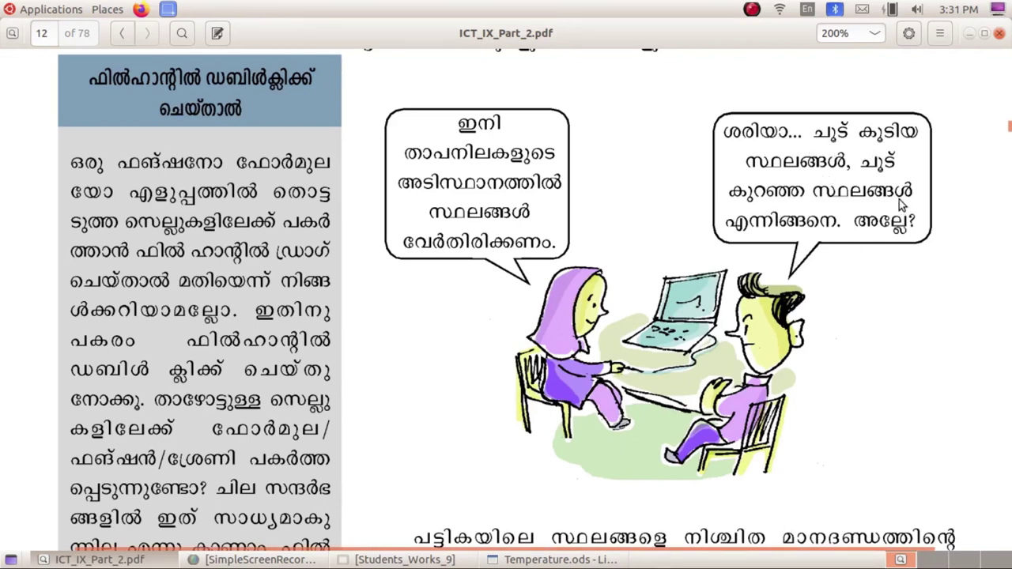
Step: Scroll the textbook to page 13's Activity 6.4 on Cool and Warm Climate with IF
scroll(867, 333, down, 5)
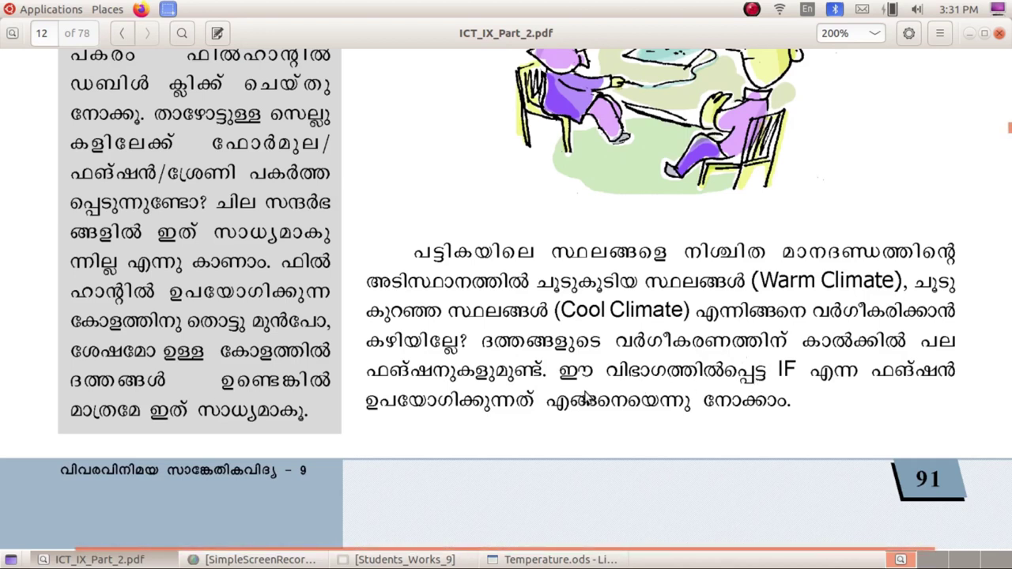
scroll(585, 396, down, 3)
scroll(585, 397, down, 3)
scroll(585, 397, down, 5)
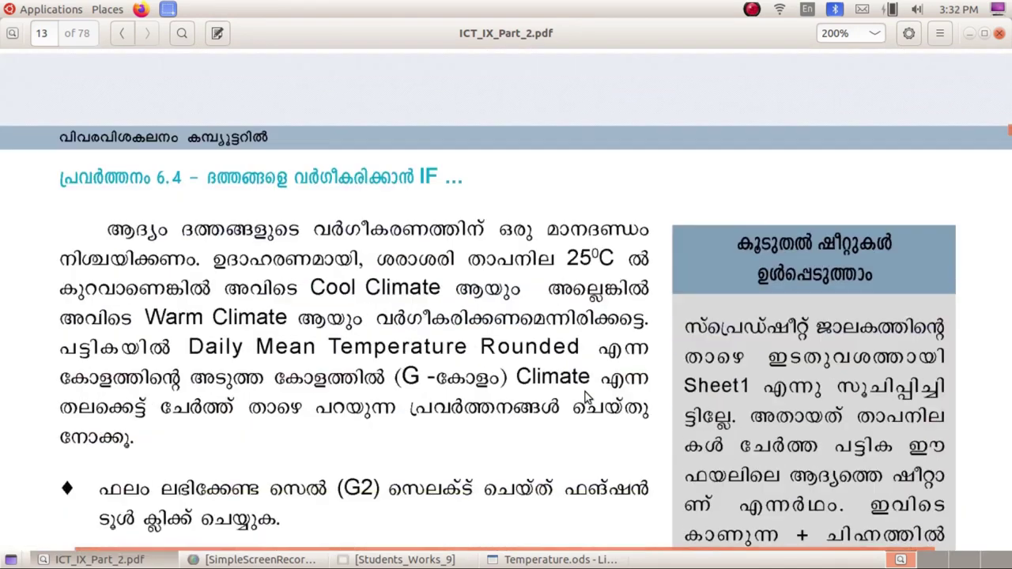
scroll(585, 395, down, 2)
scroll(583, 356, up, 2)
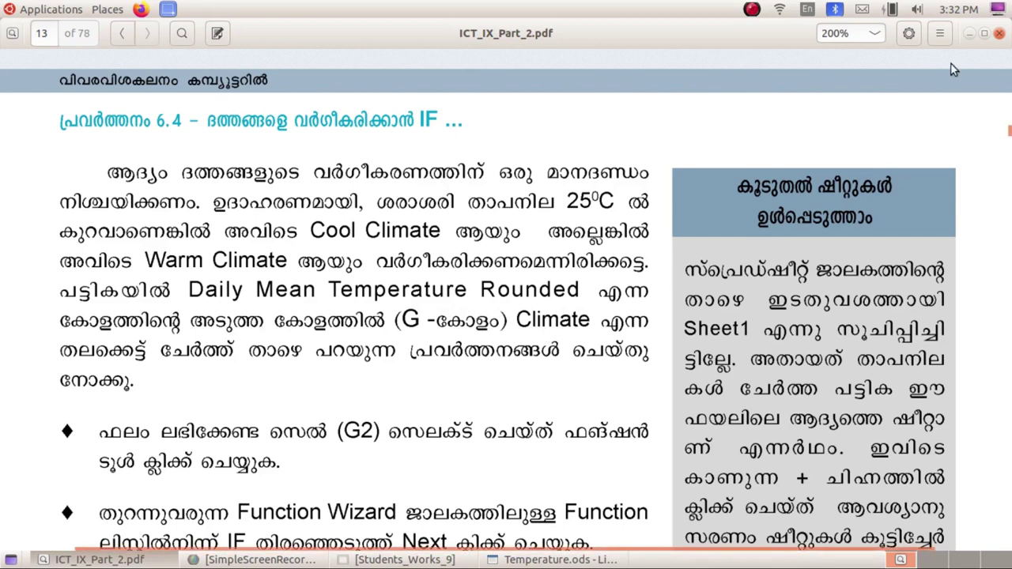
Step: Enter a bold 'Climate' heading in G1, centred horizontally and vertically
click(970, 34)
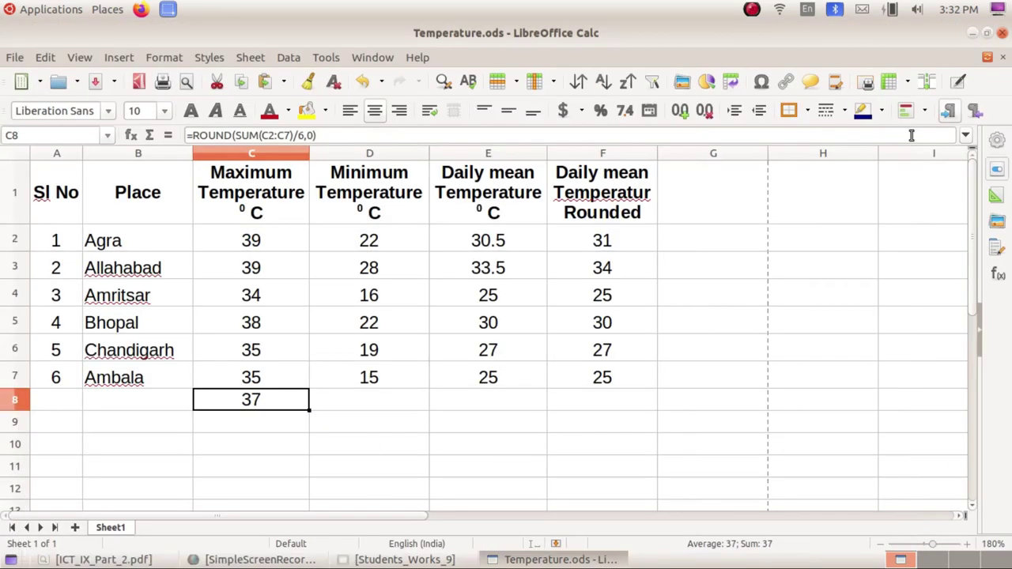
click(726, 204)
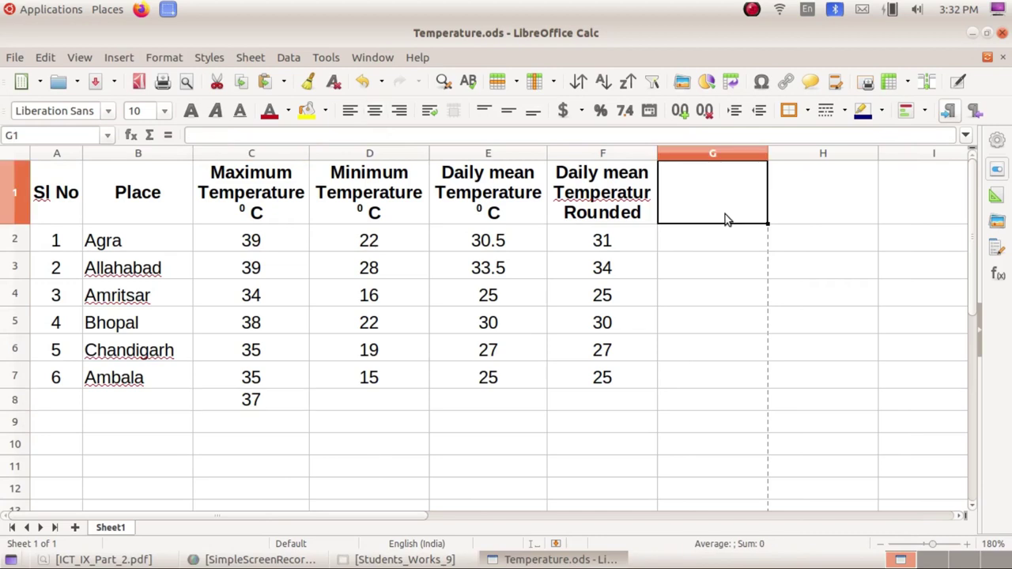
text(Climate)
click(377, 112)
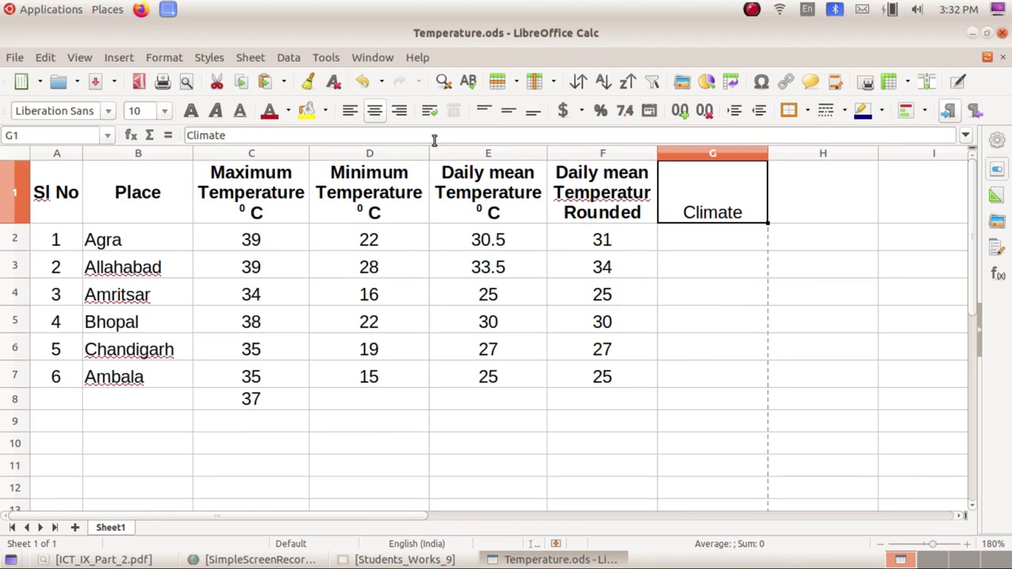
click(509, 117)
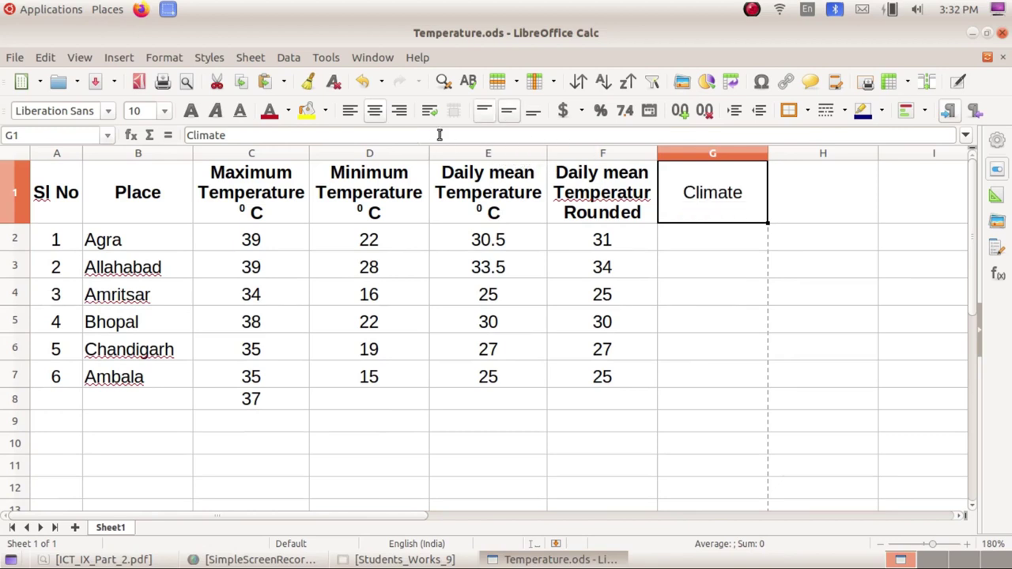
click(199, 118)
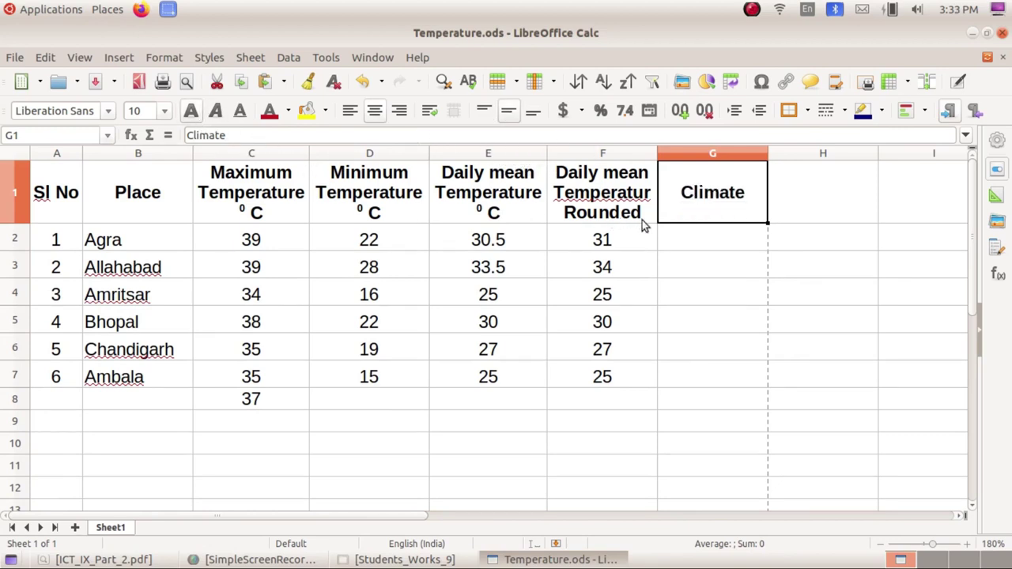
click(688, 237)
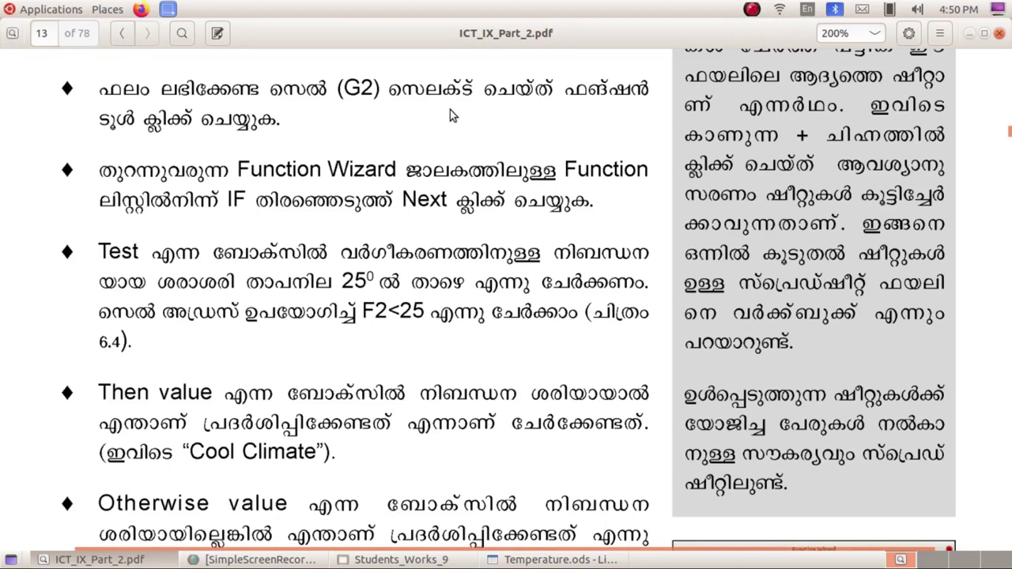
Step: Minimize the textbook PDF to bring back the Temperature spreadsheet
click(972, 34)
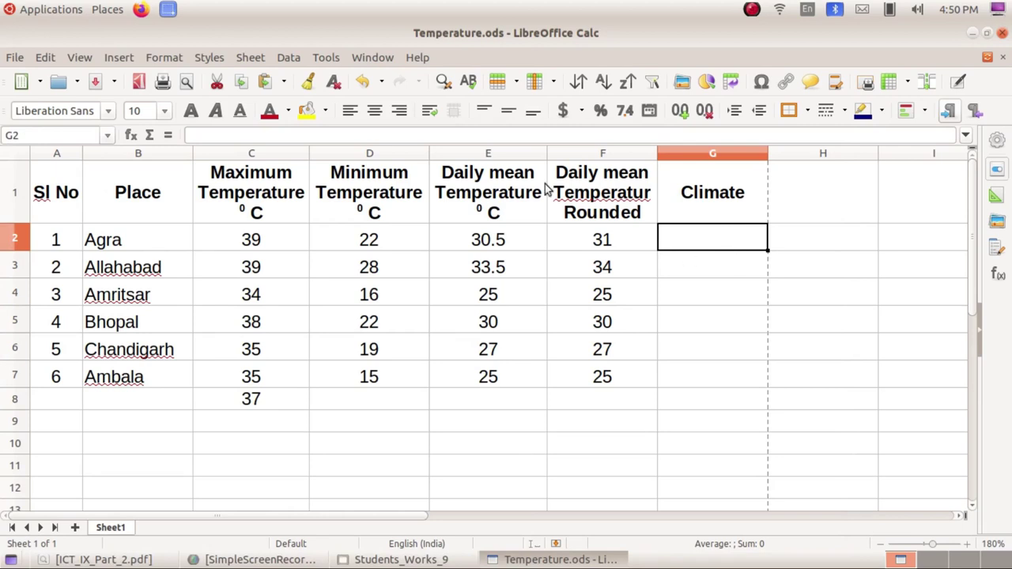
Step: Find IF in the Function Wizard and start the =IF() formula for cell G2
click(130, 136)
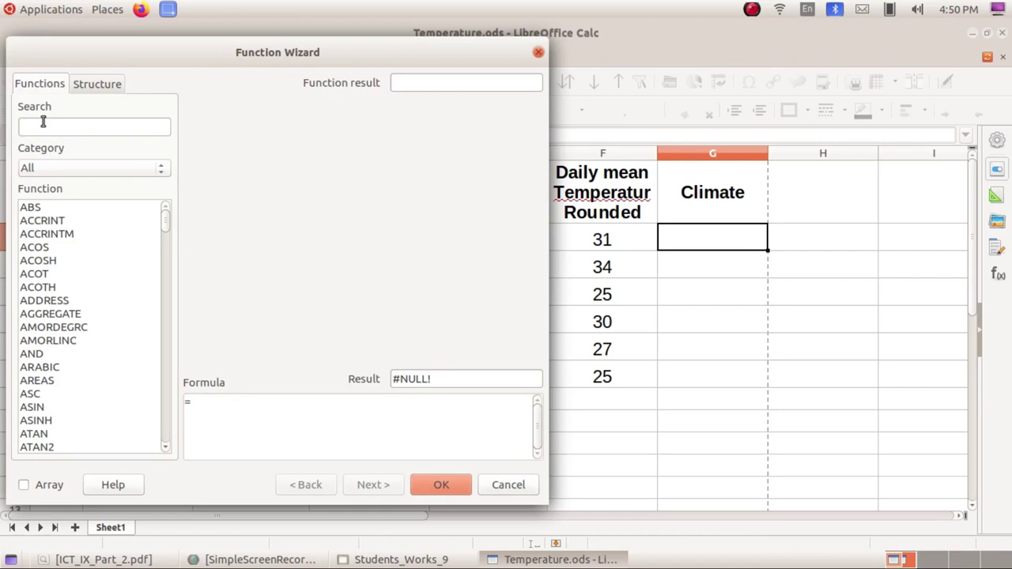
text(if)
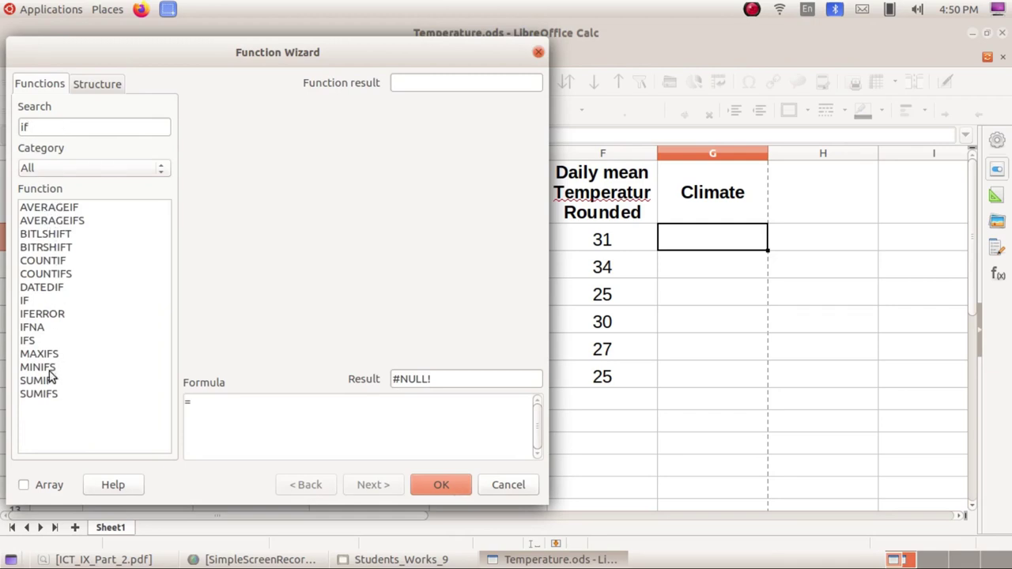
click(35, 302)
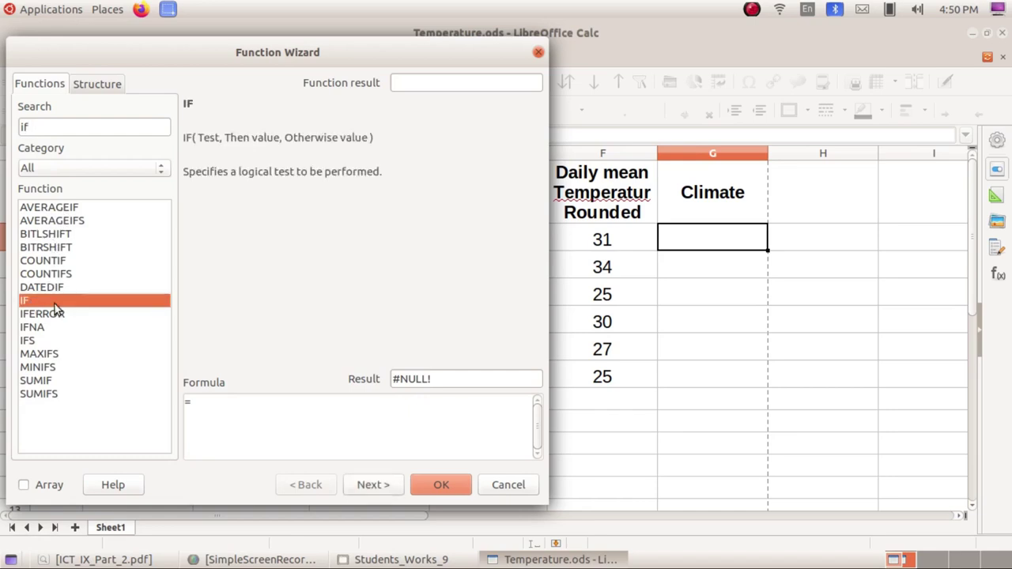
click(377, 485)
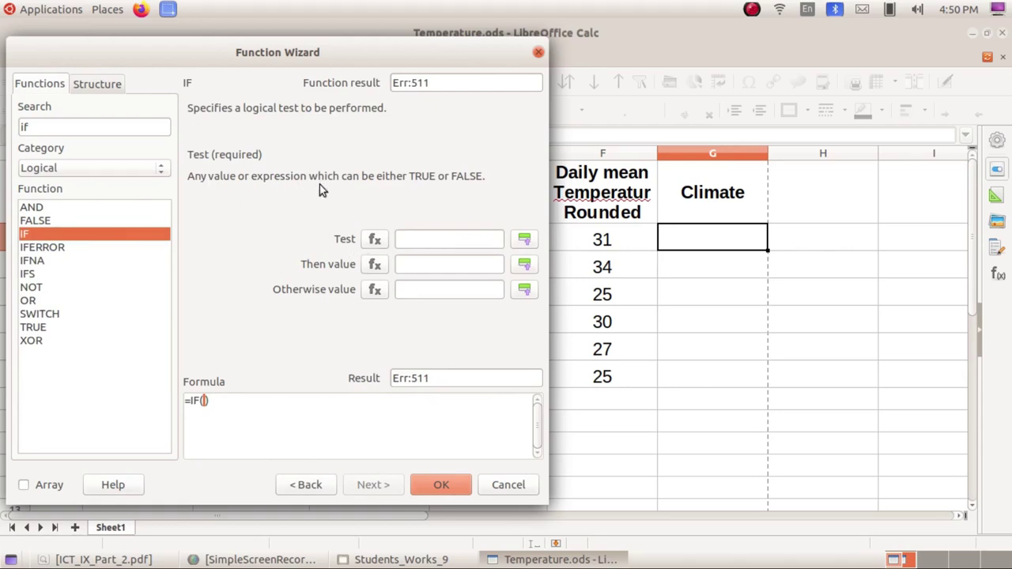
Step: Enter F2<26 as the IF test condition, using cell F2 as the reference
click(429, 239)
click(608, 248)
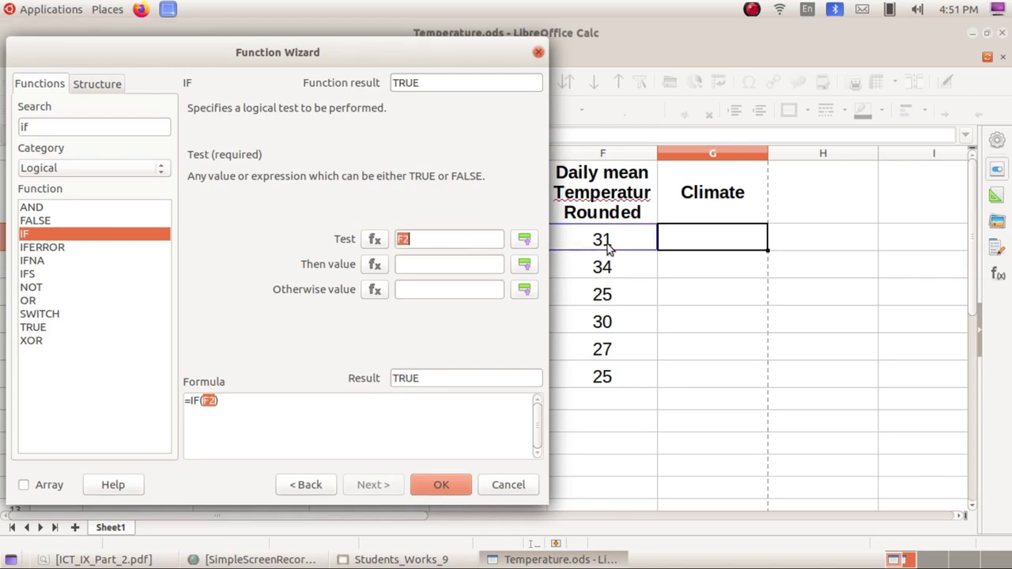
click(478, 246)
text(<26)
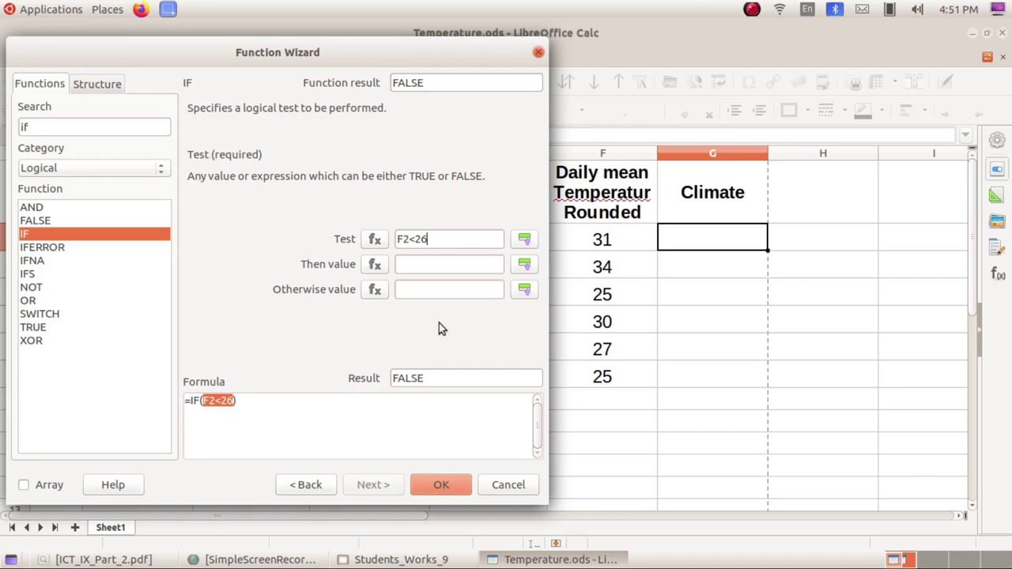
click(405, 265)
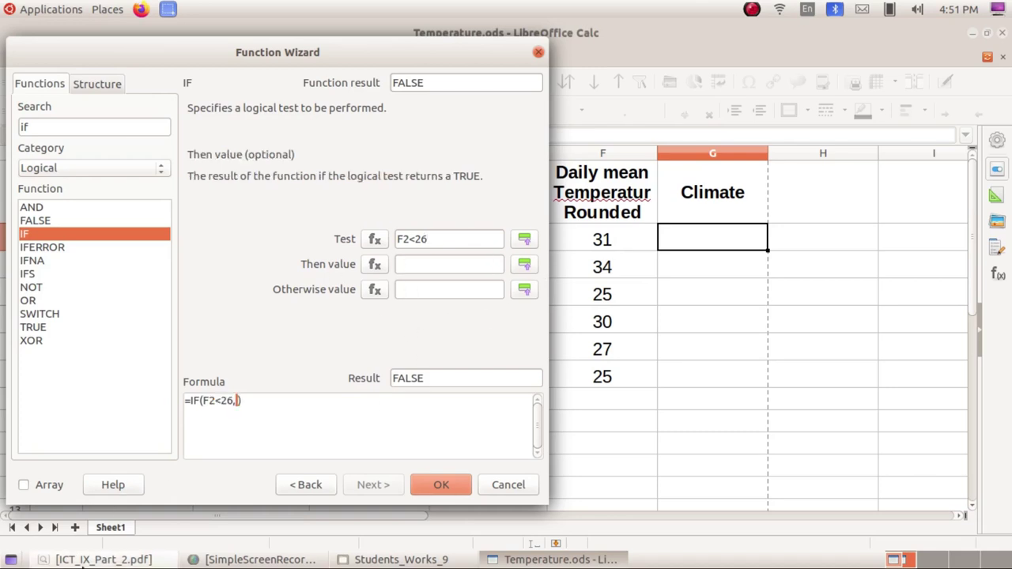
click(98, 559)
Step: Set the IF Then value to "Cool Climate" and the Otherwise value to "Warm Climate"
scroll(420, 297, down, 1)
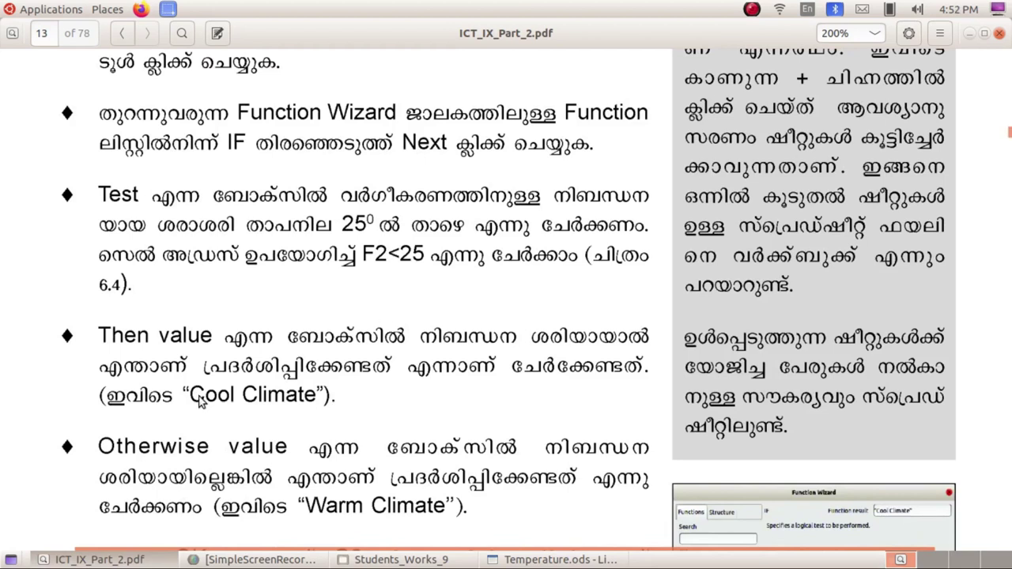
click(158, 560)
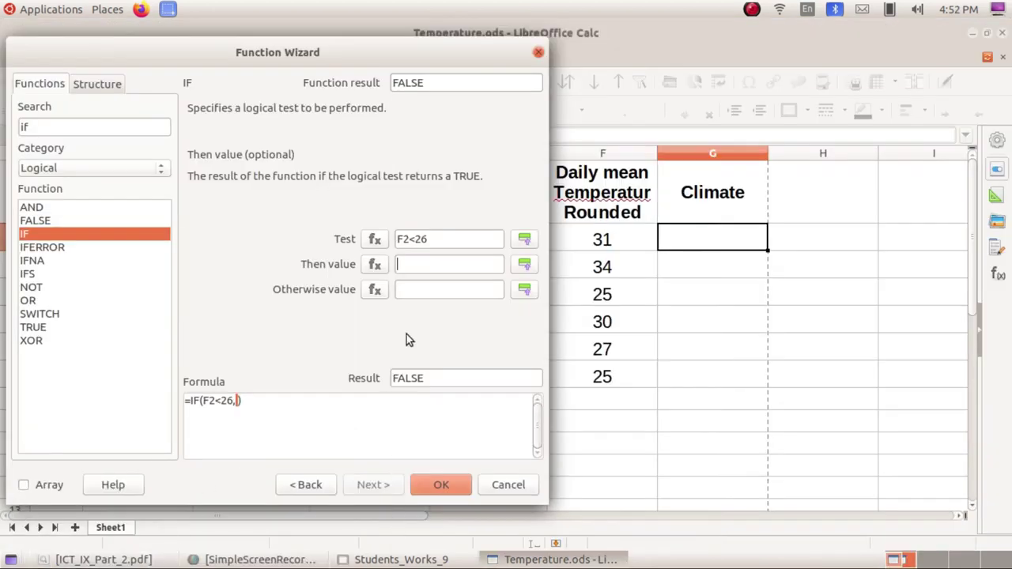
text("")
text(Cool Climate)
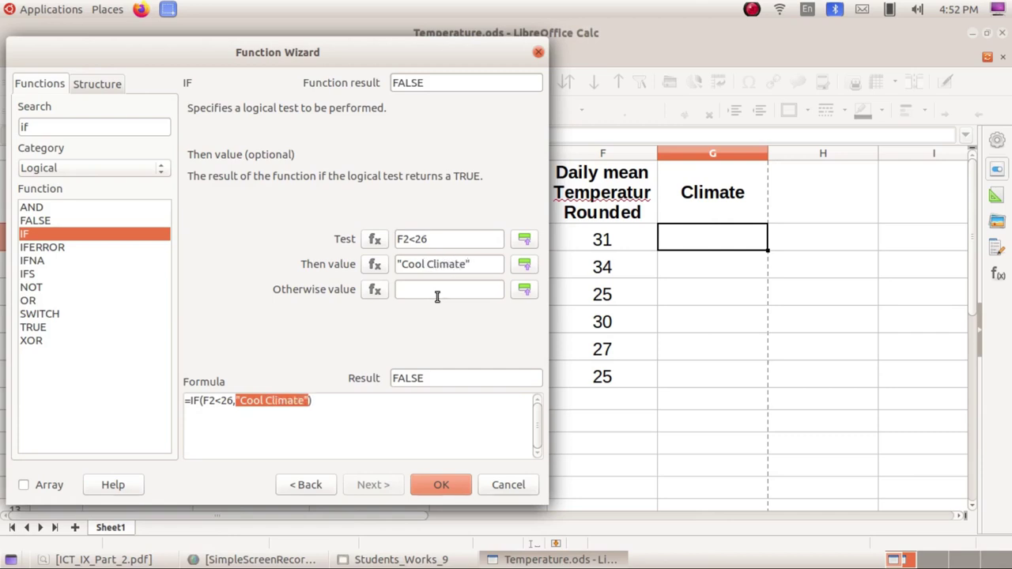
click(442, 288)
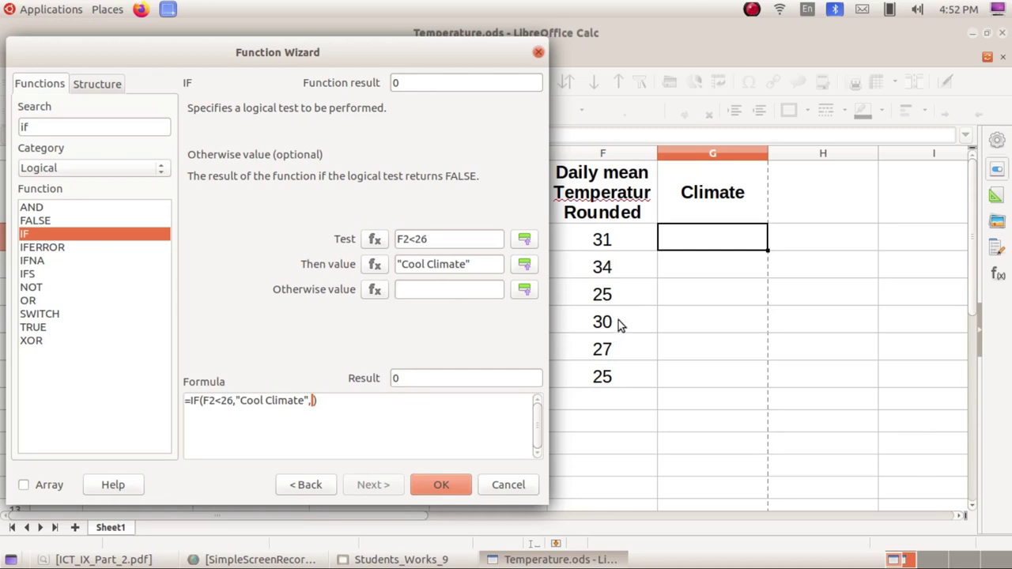
click(115, 559)
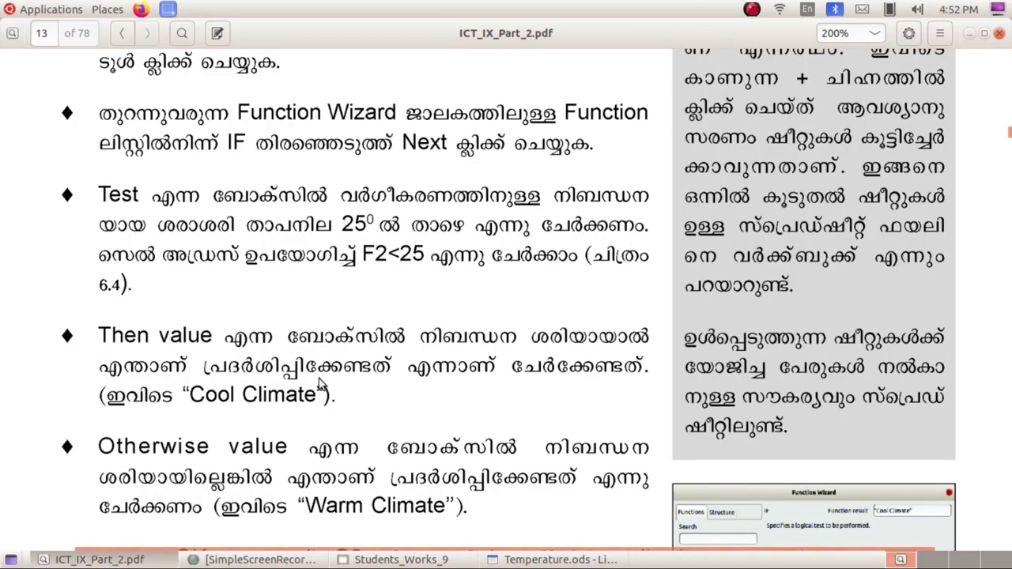
scroll(324, 386, down, 1)
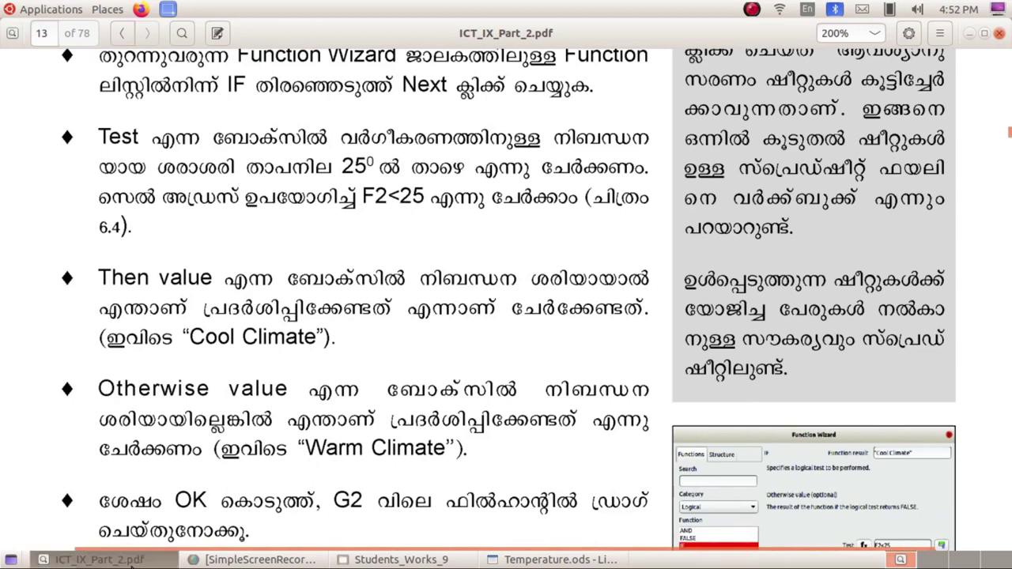
click(98, 559)
text(")
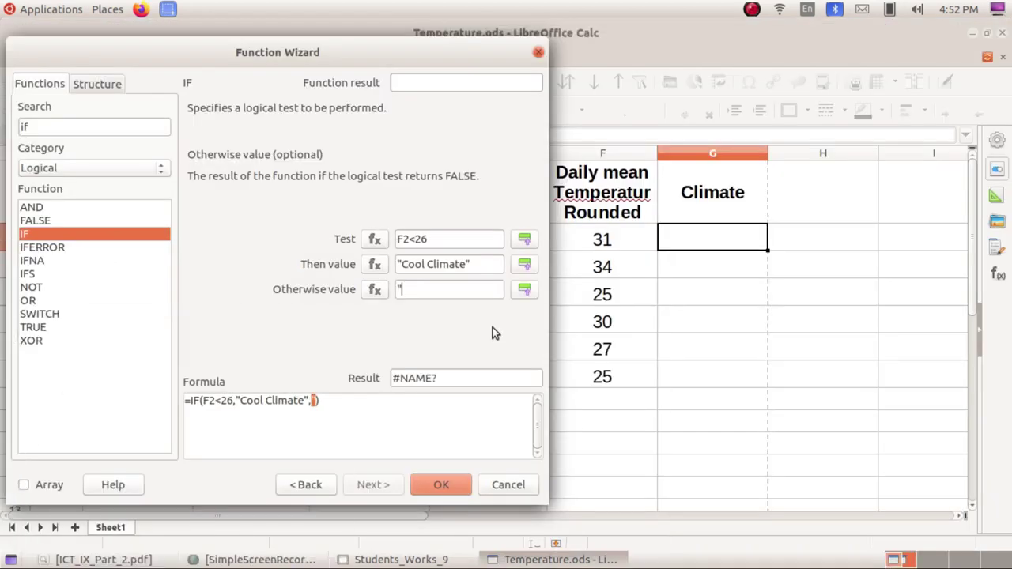
text(Warm Climate)
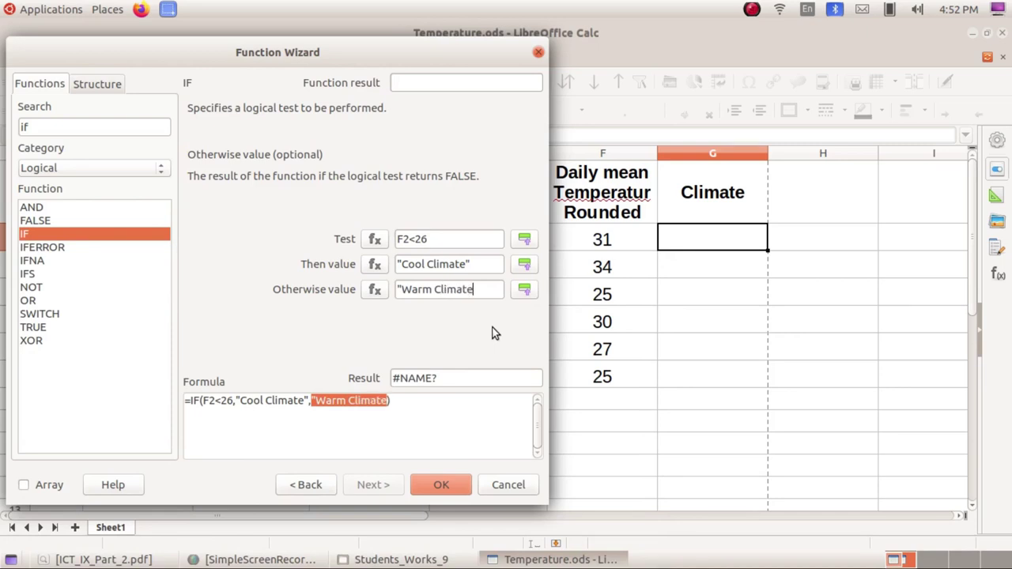
text(")
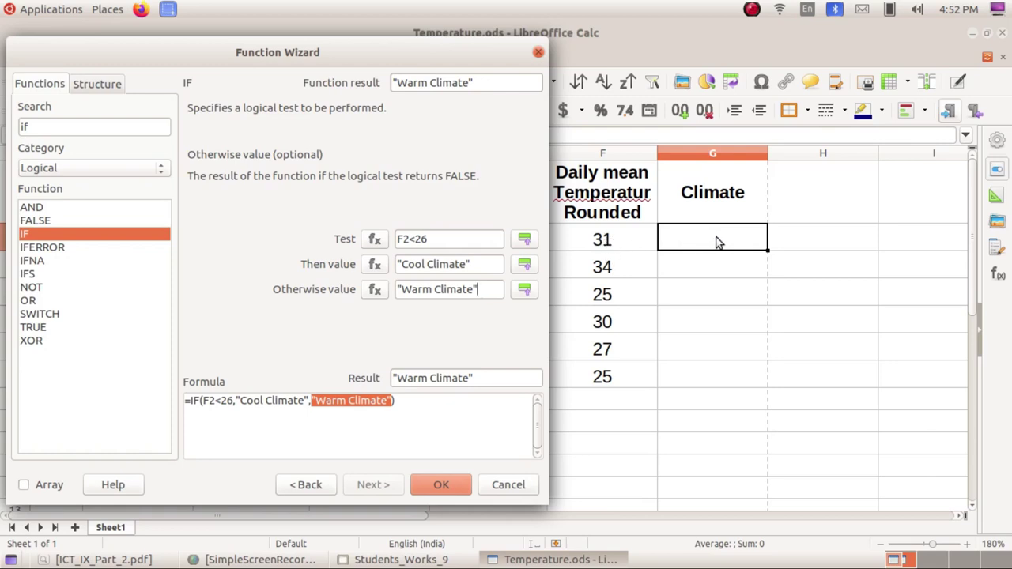
Step: Confirm the IF formula in G2, fill it down to G7, and save Temperature.ods
click(445, 485)
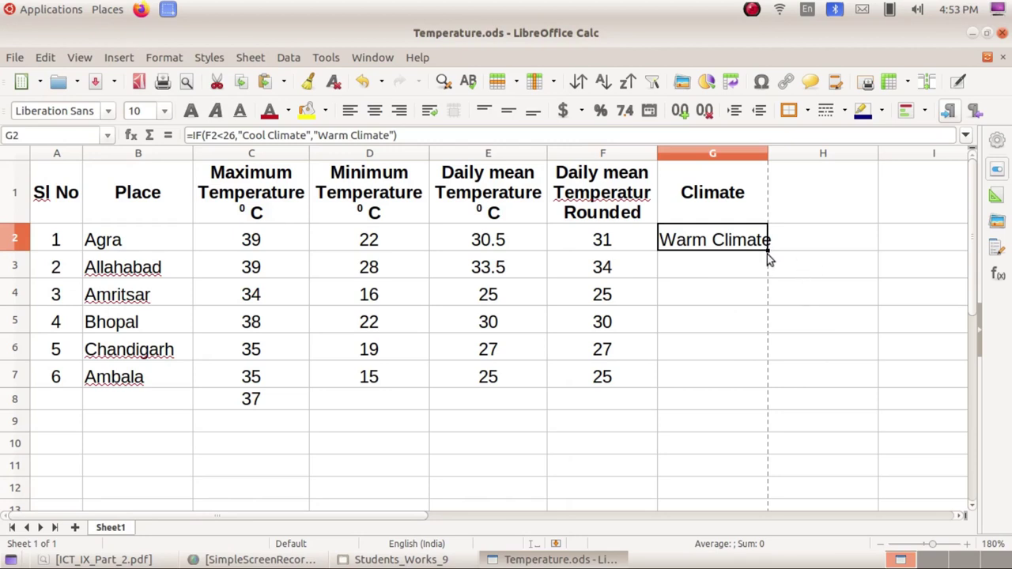
drag(767, 250, 768, 382)
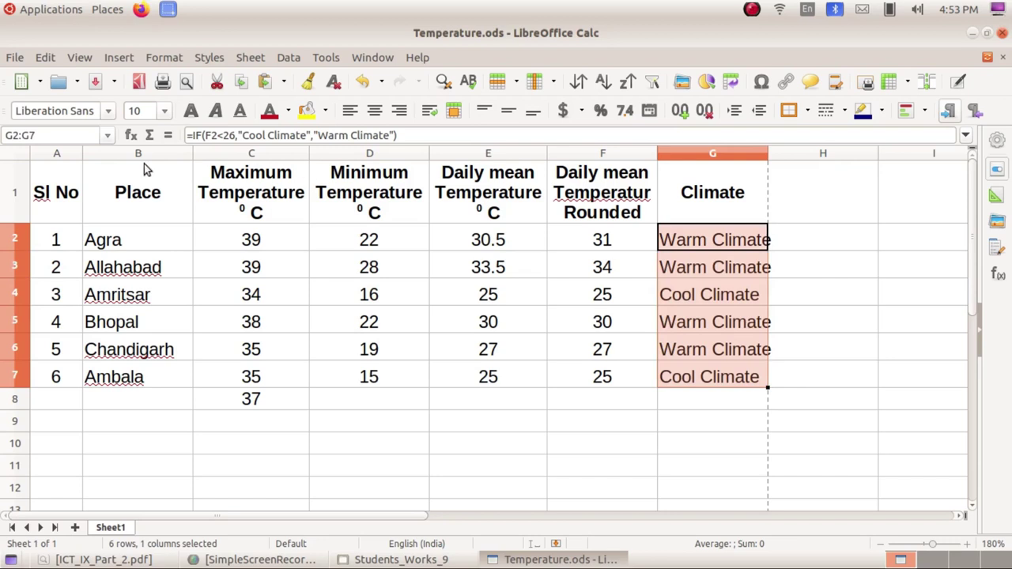
click(94, 81)
Step: Check the F temperatures against the Climate results in G4 and G7
click(633, 251)
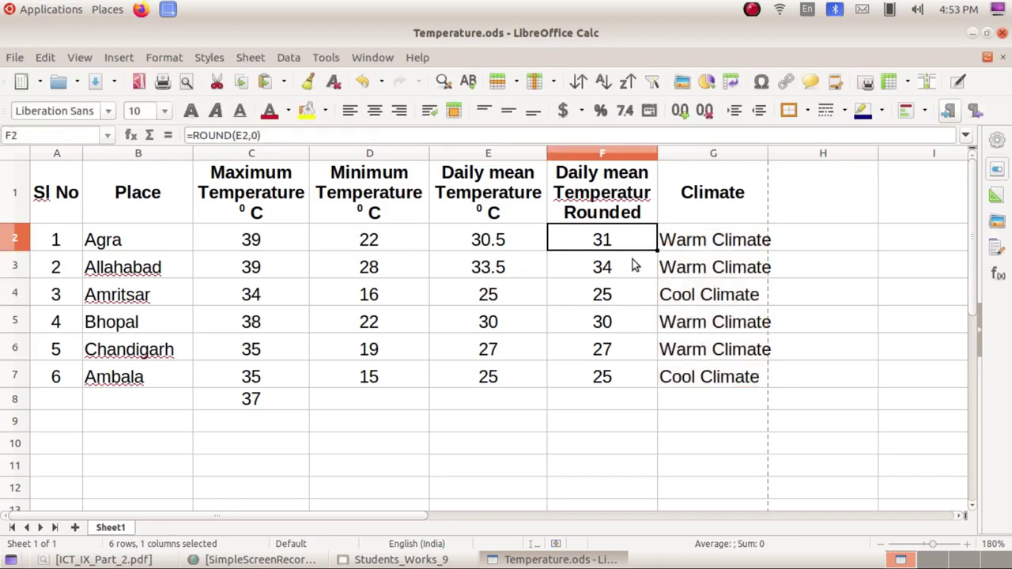
click(633, 269)
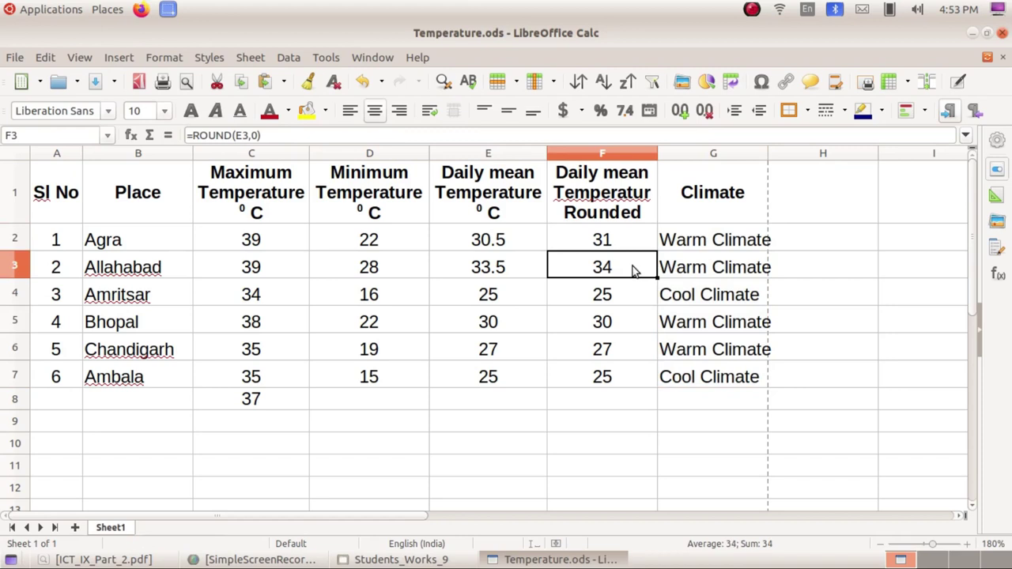
click(631, 296)
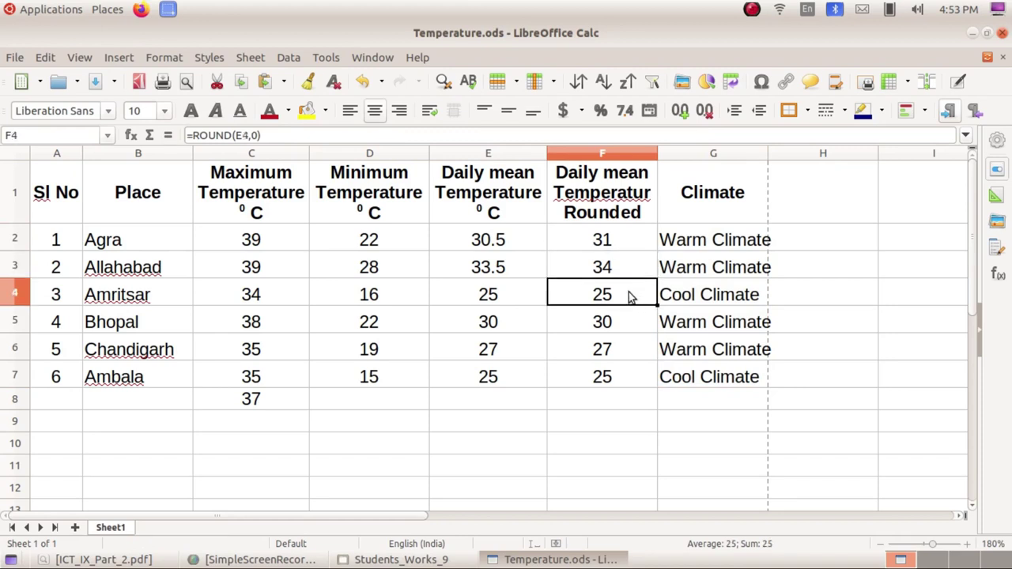
click(704, 301)
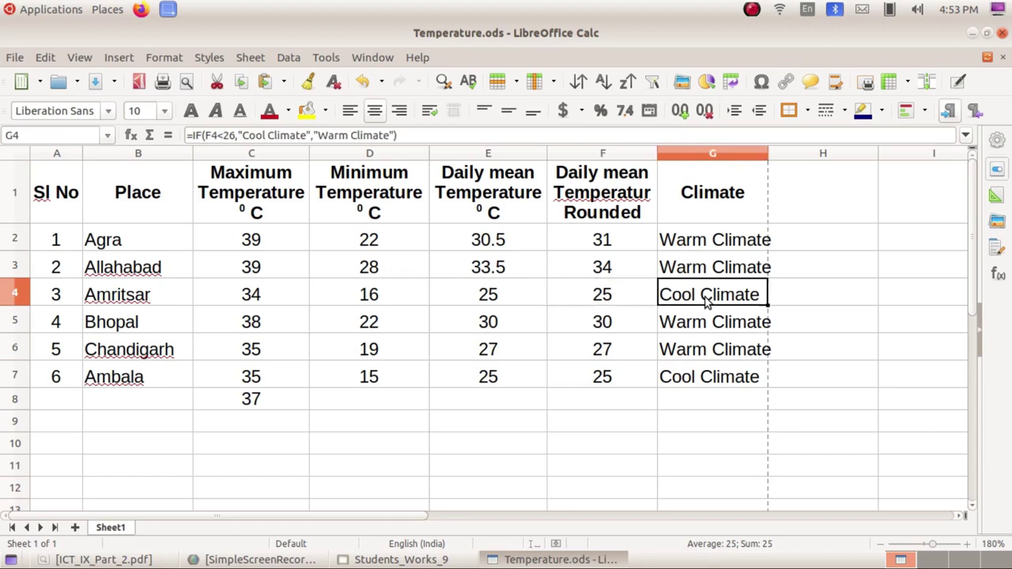
click(628, 378)
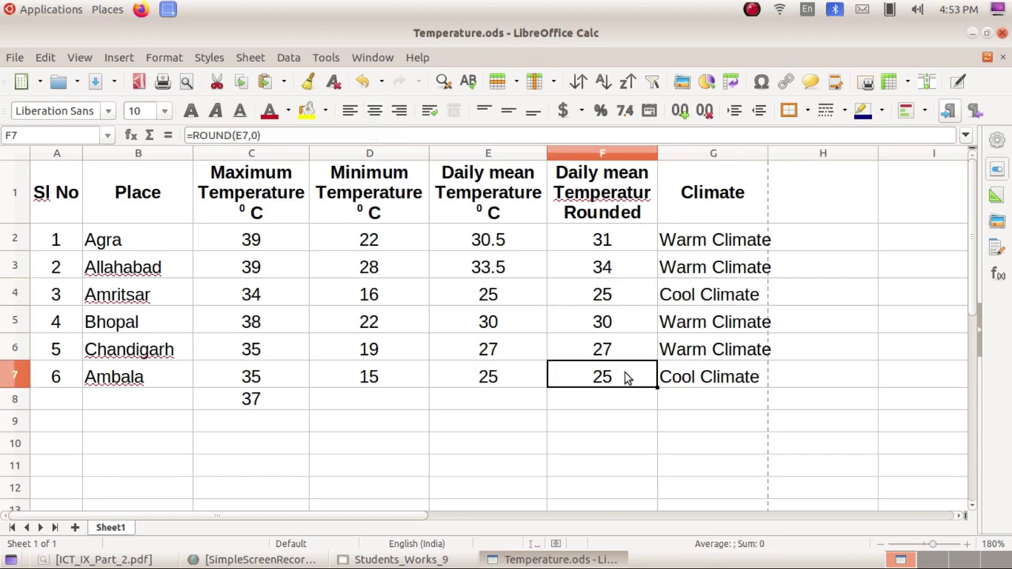
click(688, 381)
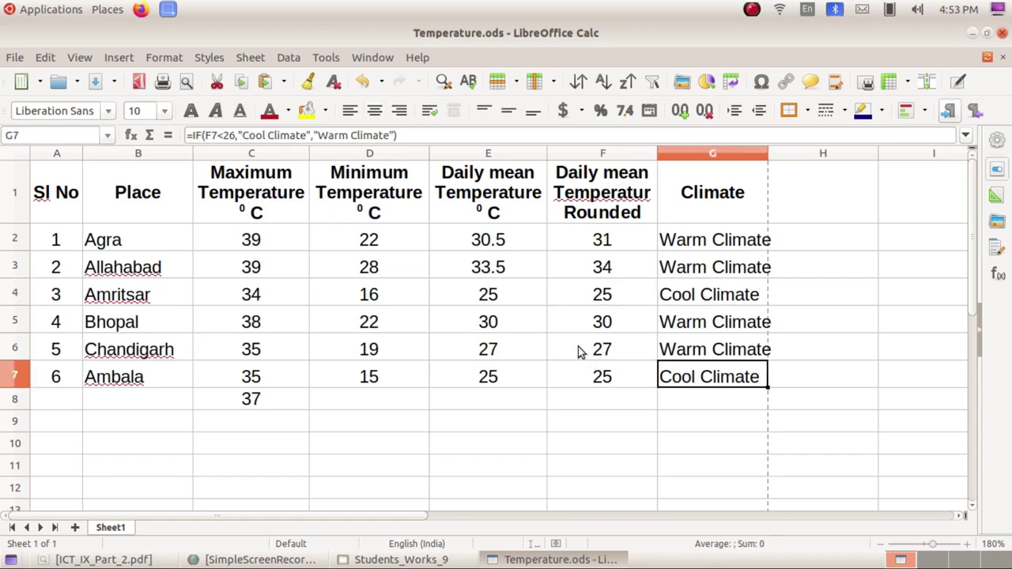